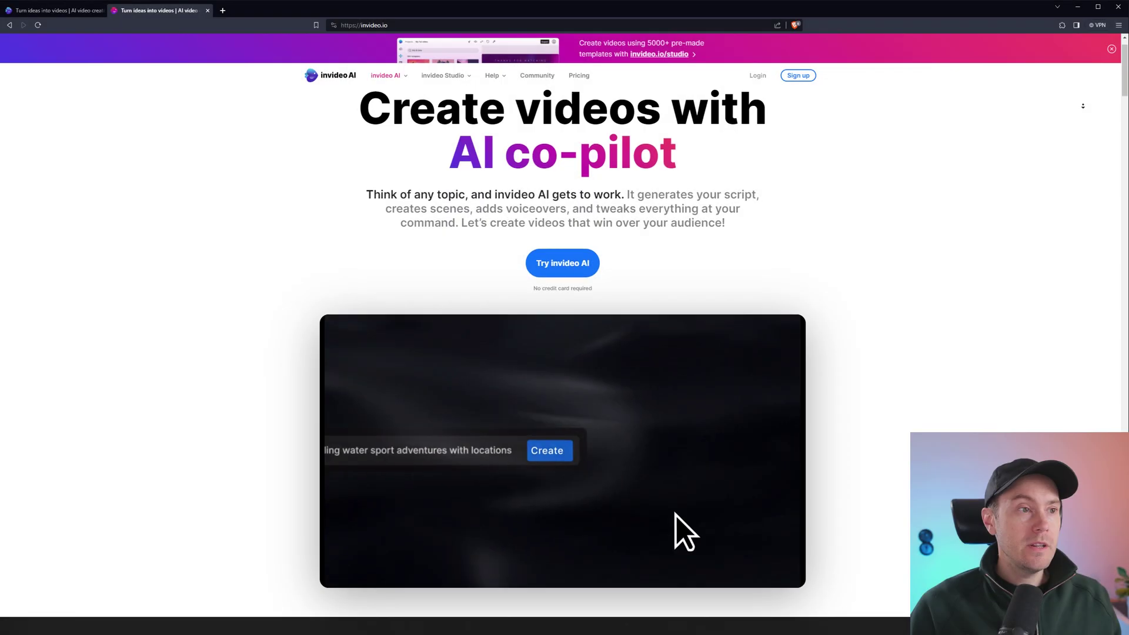
- Scroll down the homepage and highlight the 'One box, unlimited possibilities' heading
scroll(563, 318, "down", 2)
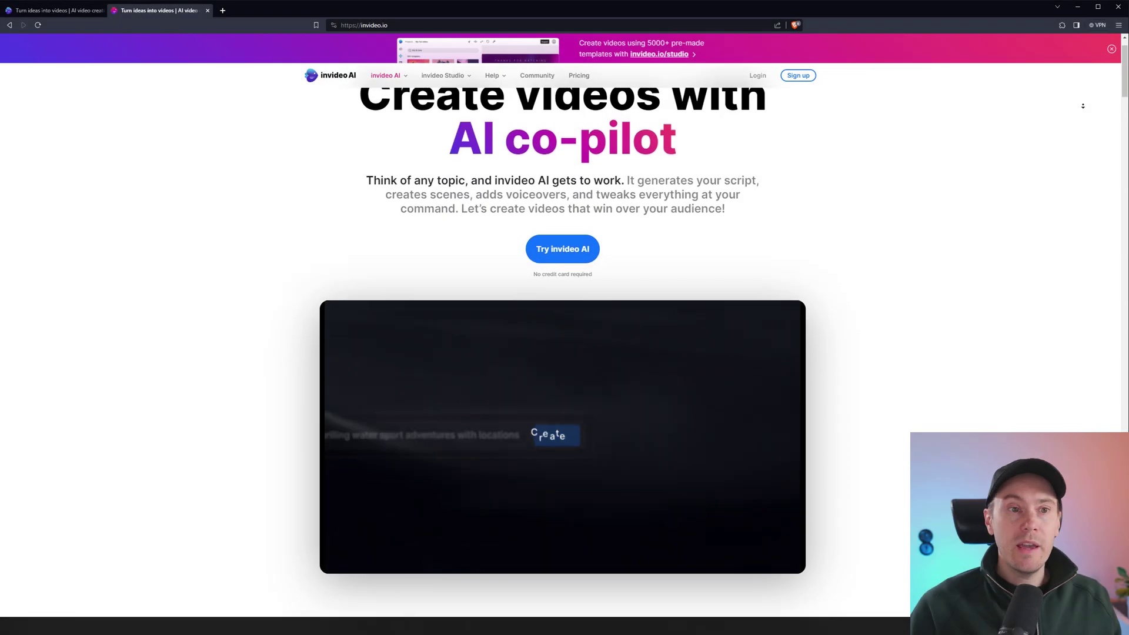
scroll(1083, 106, "down", 1)
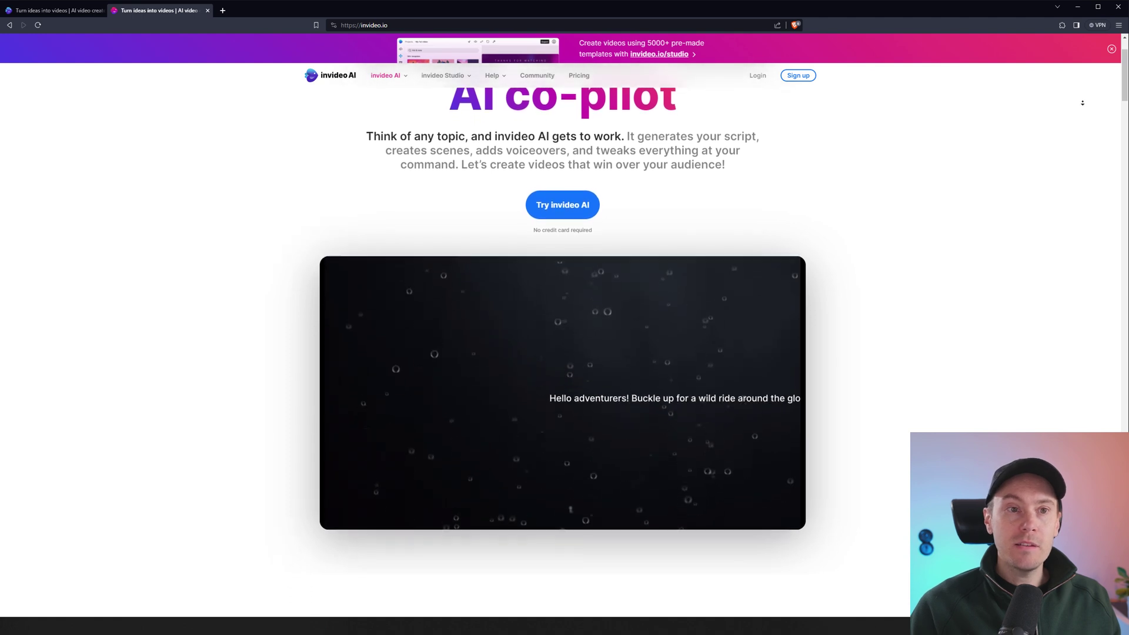
scroll(1083, 105, "down", 1)
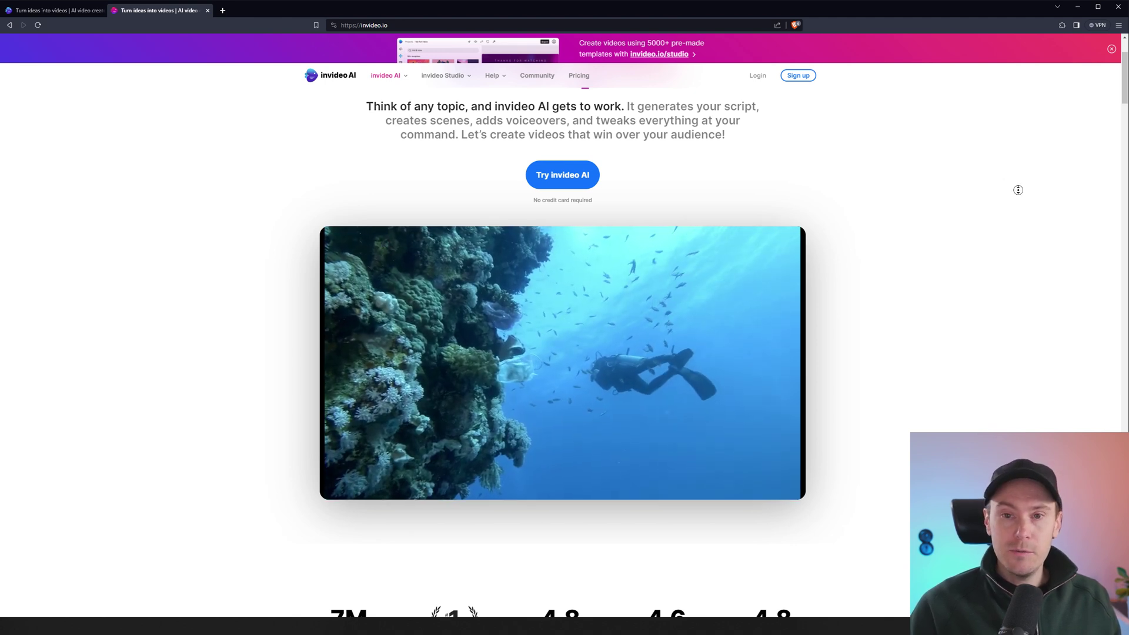
scroll(1020, 204, "down", 1)
scroll(1019, 203, "down", 10)
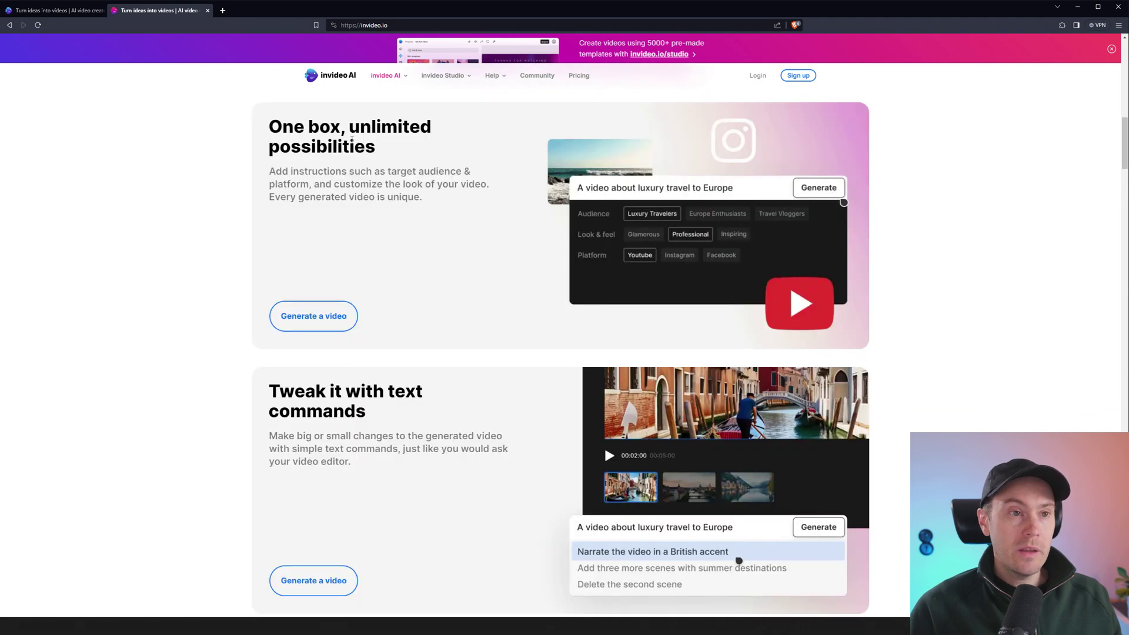
left_click_drag(285, 122, 411, 151)
left_click(383, 177)
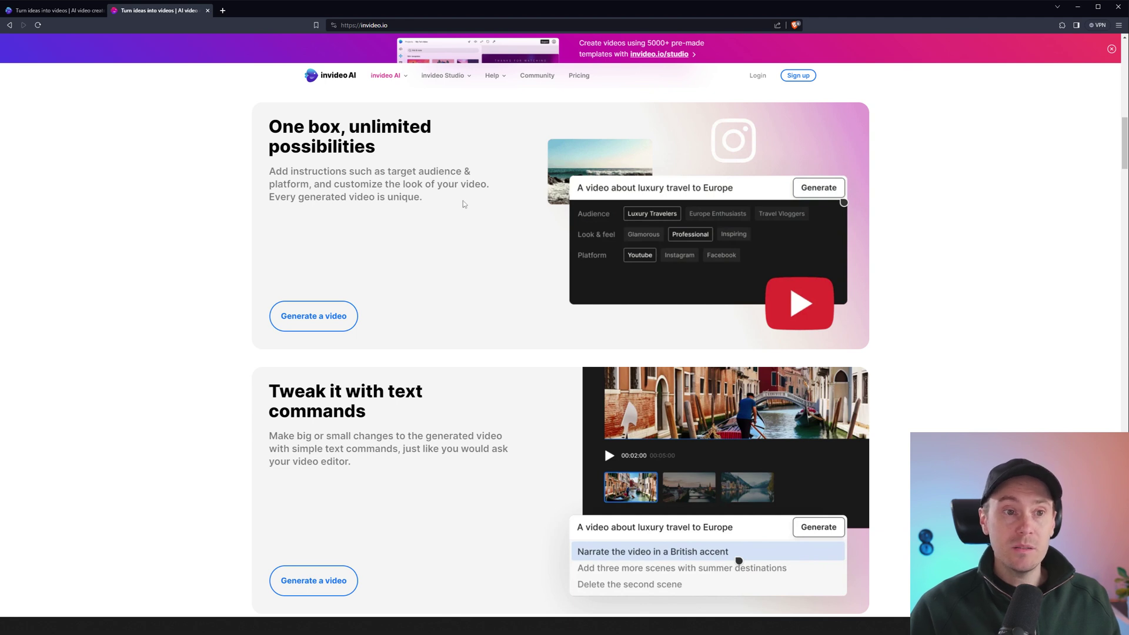
- Highlight 'Tweak it with text commands' and continue to the complete video solution section
scroll(436, 260, "down", 3)
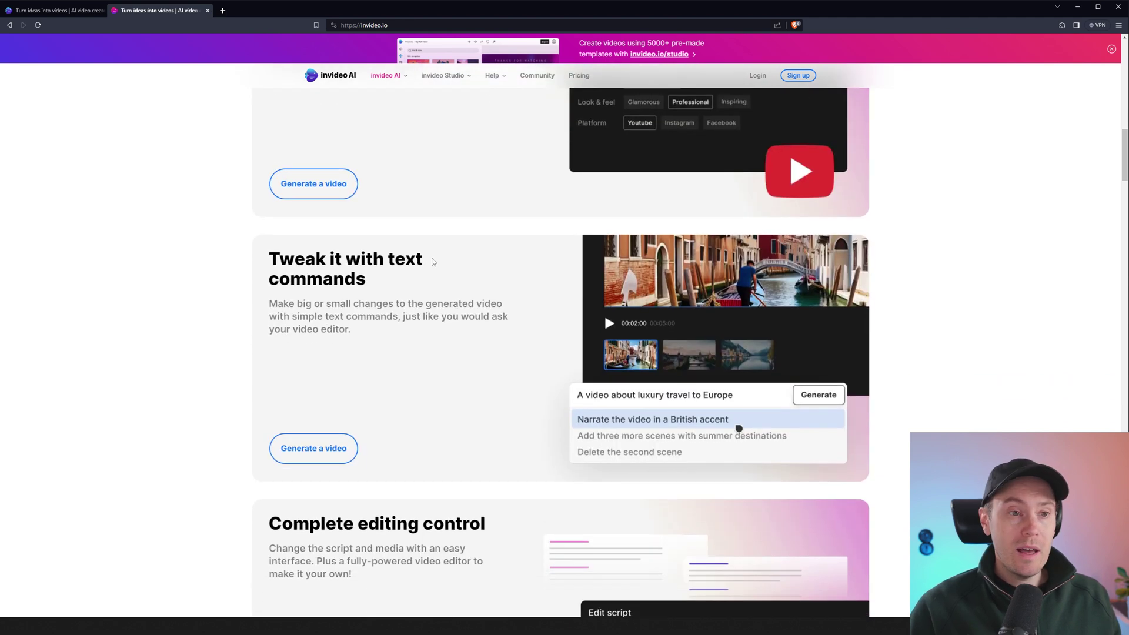
left_click_drag(276, 262, 376, 283)
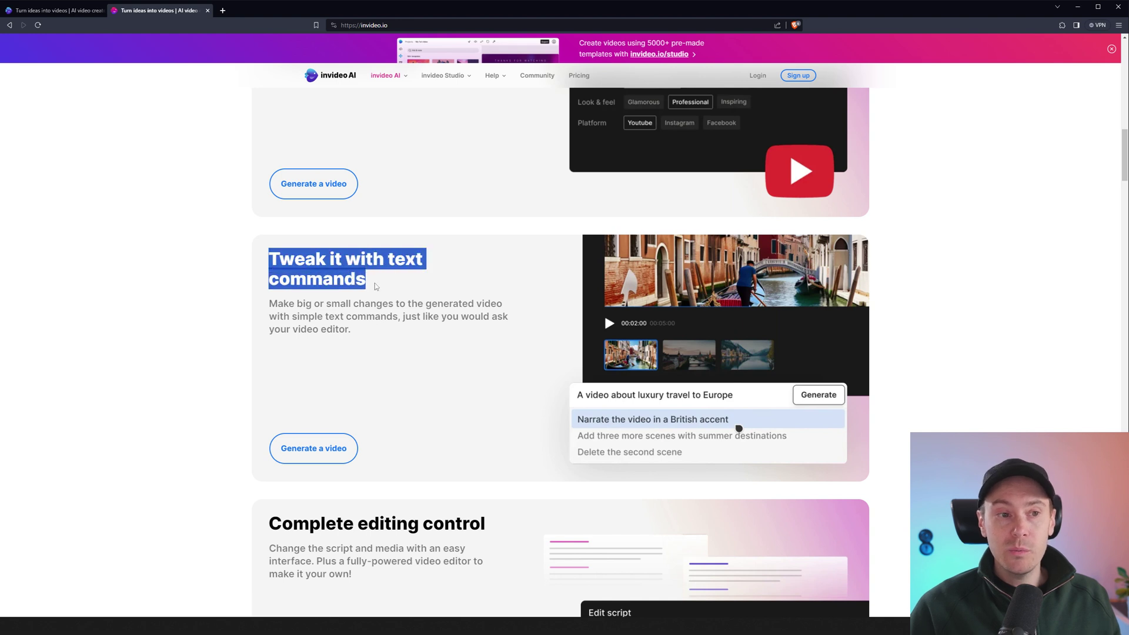
left_click(378, 283)
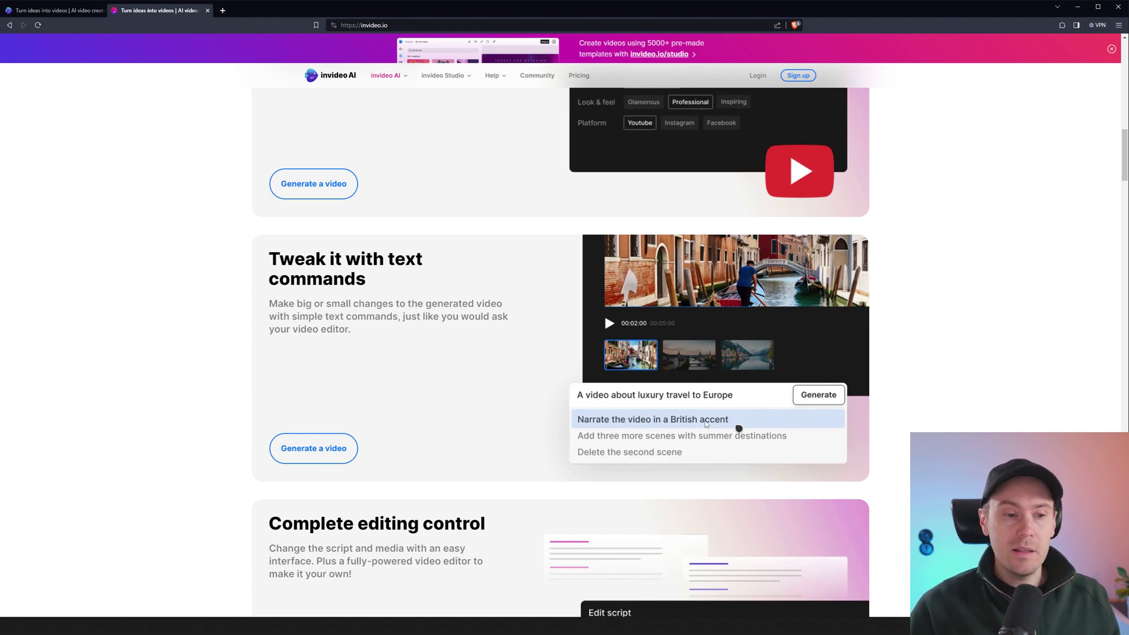
scroll(387, 288, "down", 5)
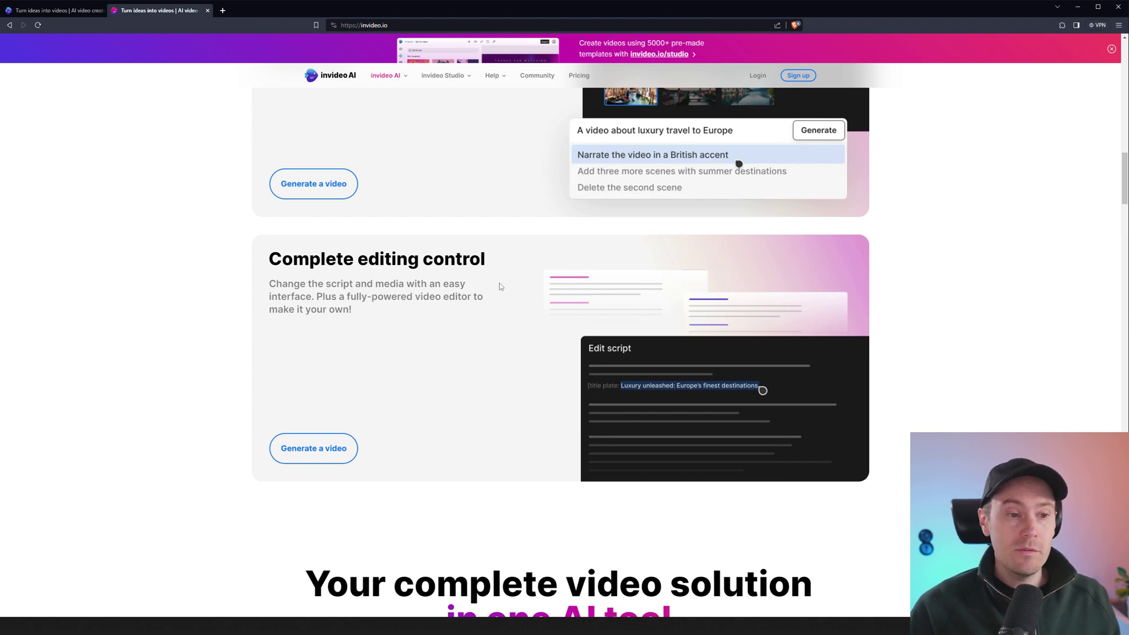
scroll(997, 305, "down", 8)
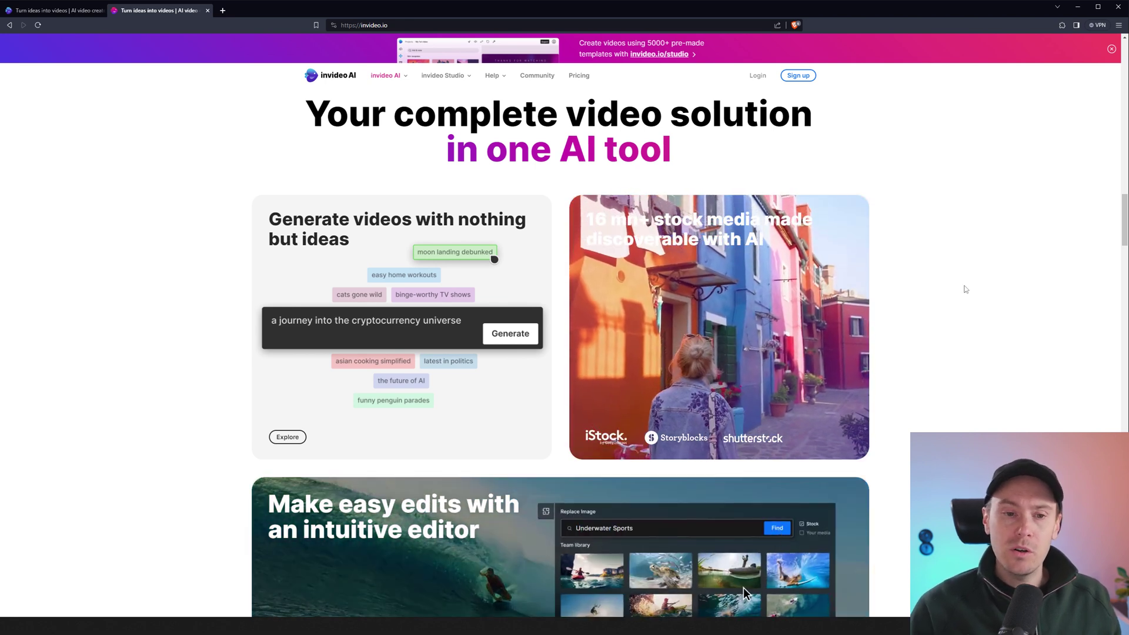
- Scroll past the editor, voiceover and collaboration cards to the Free, Plus and Max plans
scroll(1055, 240, "down", 2)
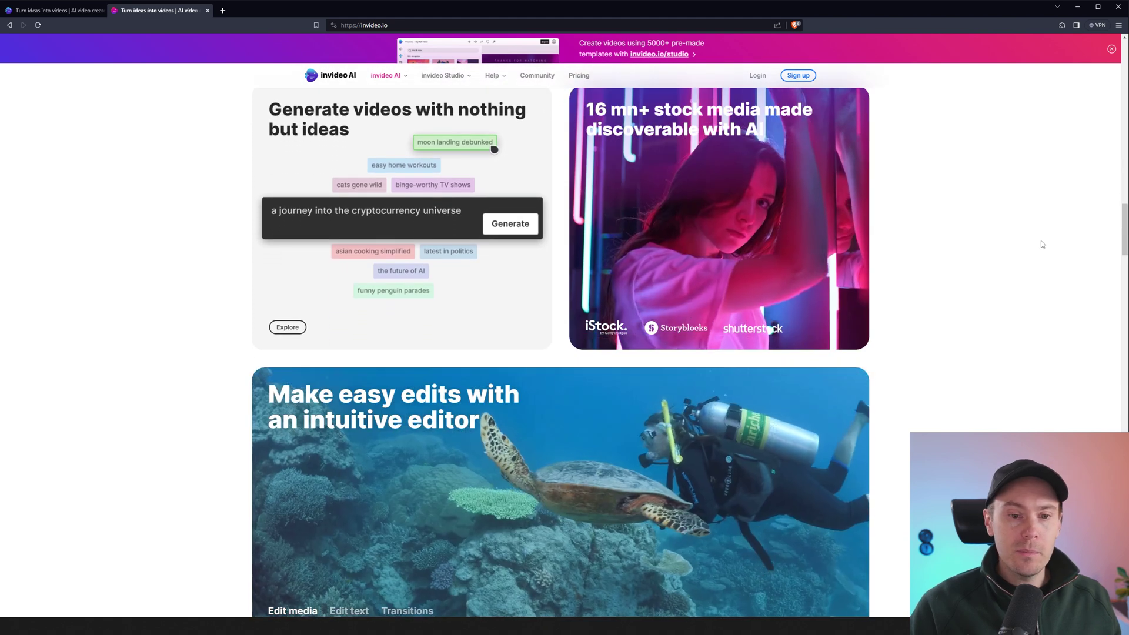
scroll(1088, 238, "down", 1)
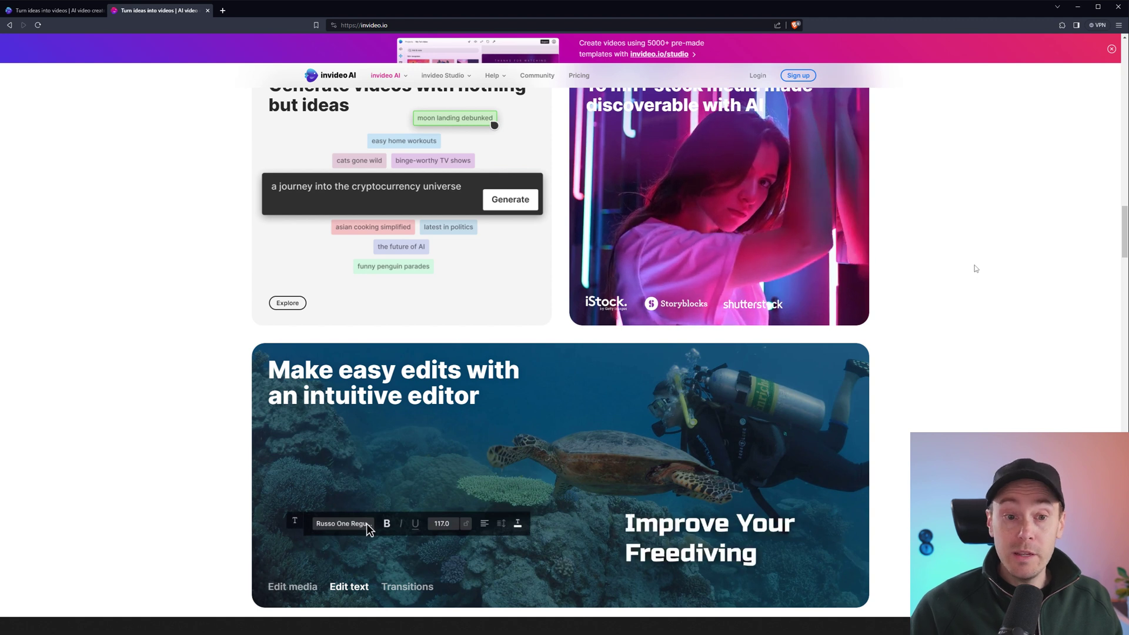
scroll(1063, 290, "down", 3)
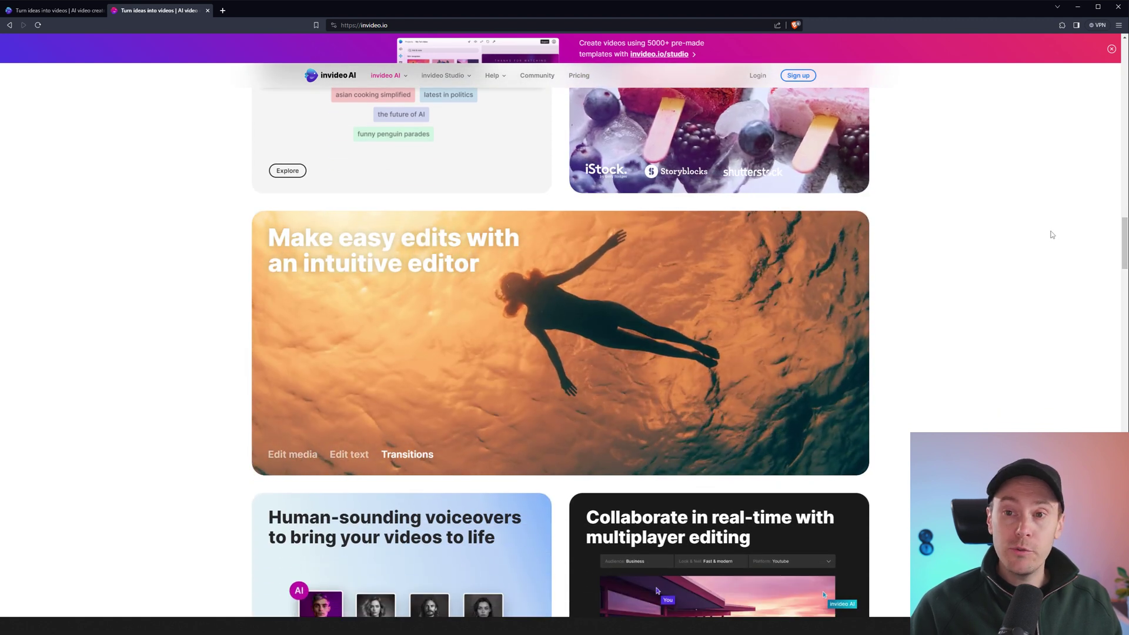
scroll(1048, 236, "down", 2)
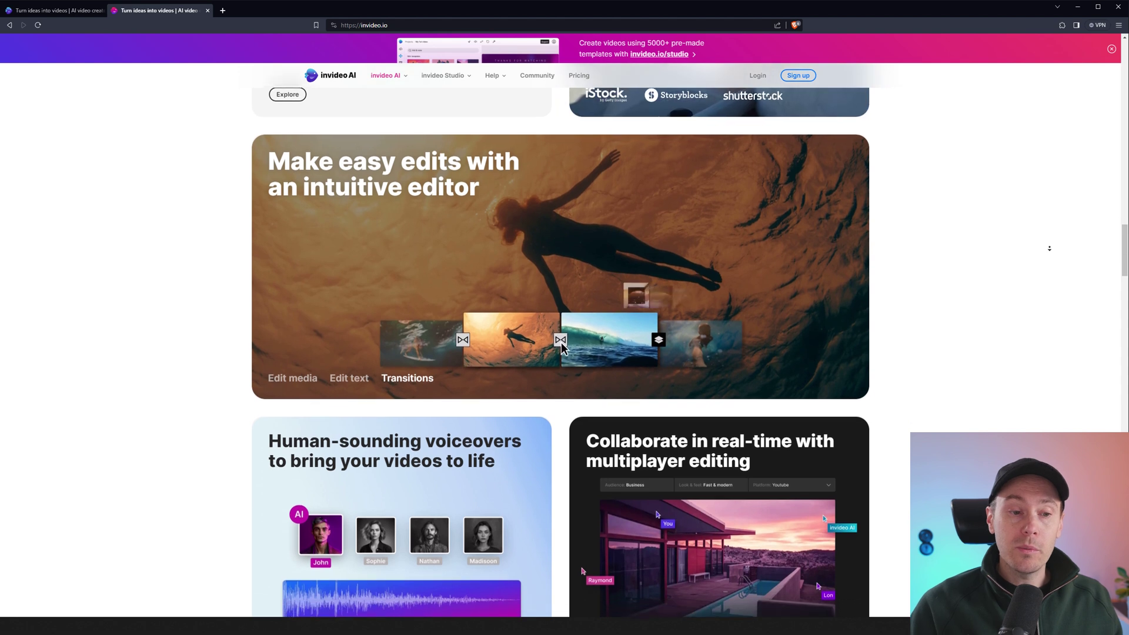
scroll(1050, 248, "down", 2)
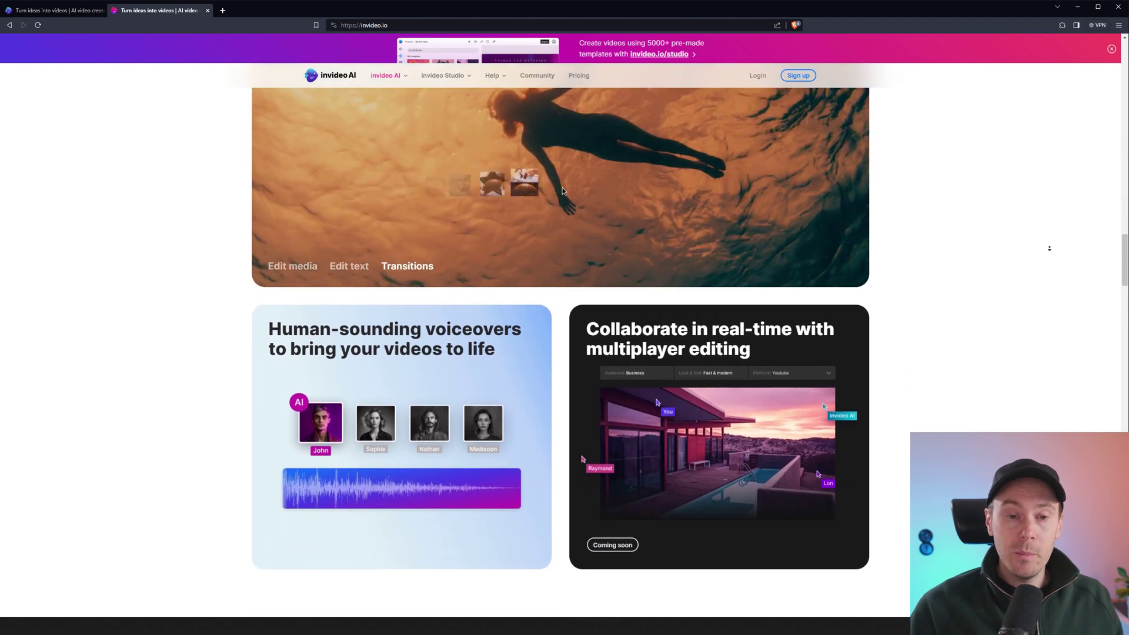
scroll(1050, 248, "down", 2)
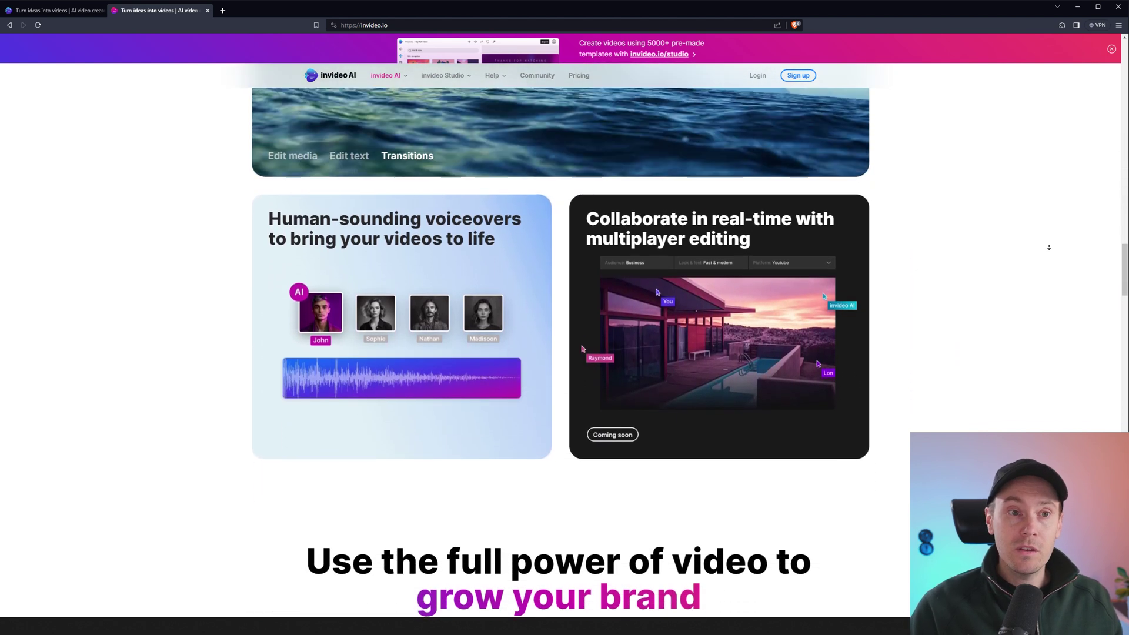
scroll(1049, 247, "down", 1)
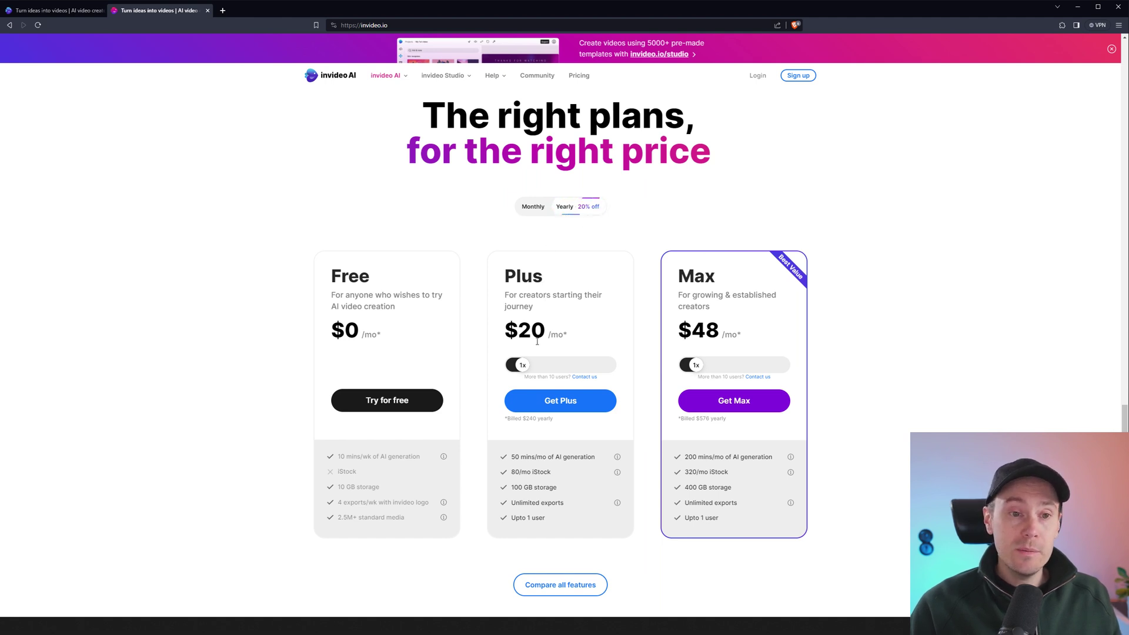
- Show monthly prices (Plus $25, Max $60) and scroll to the 'All the help you need' section
left_click(533, 207)
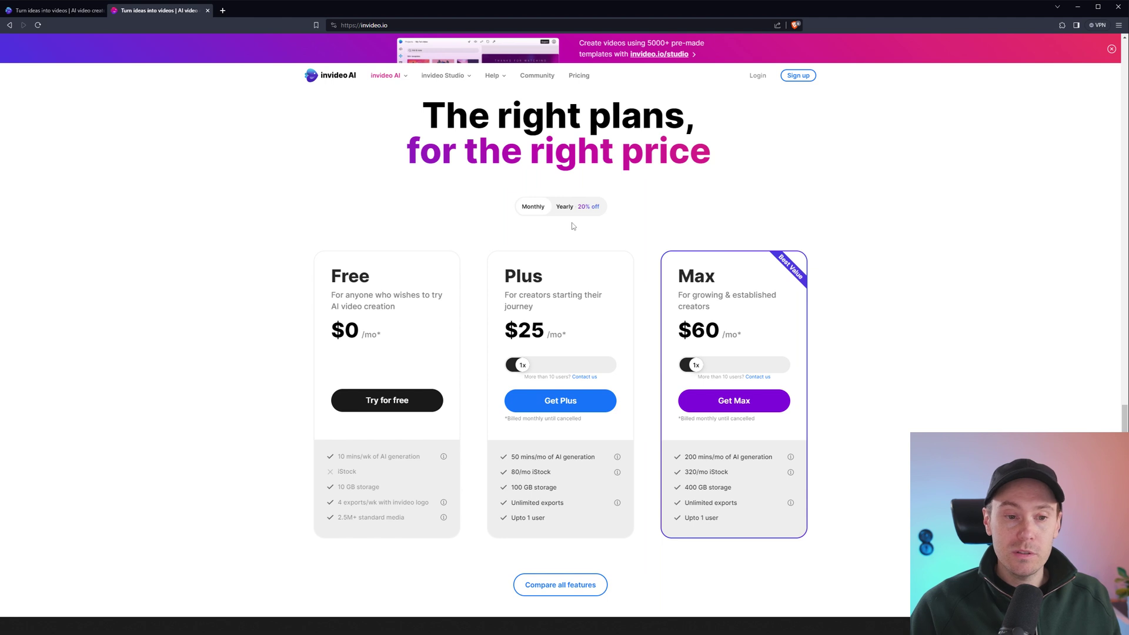
mouse_move(617, 459)
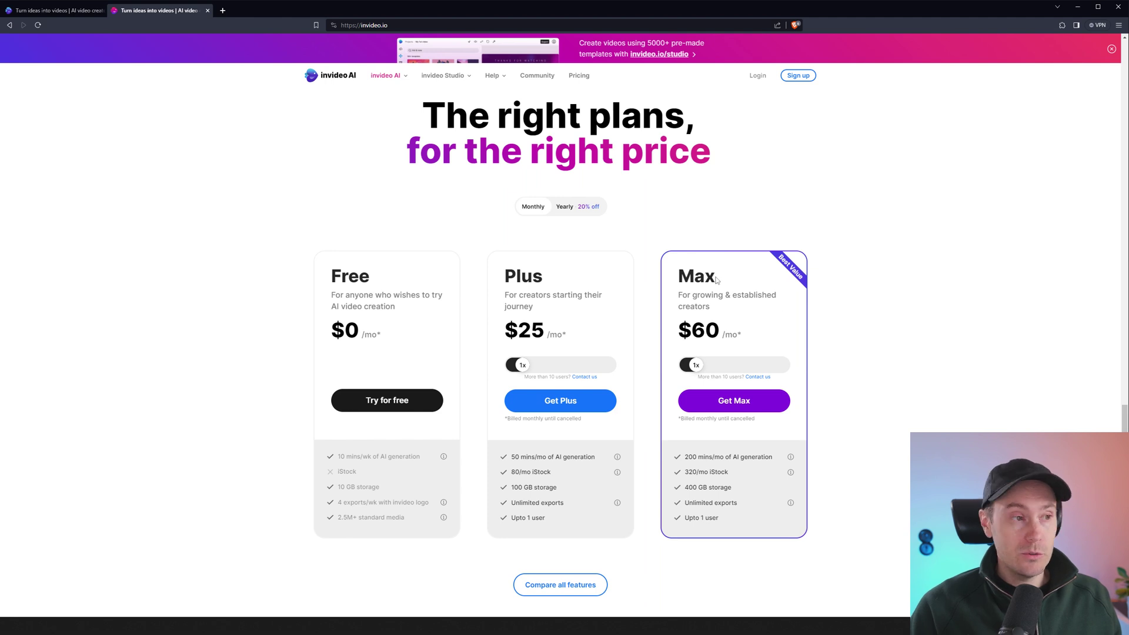
scroll(922, 299, "down", 8)
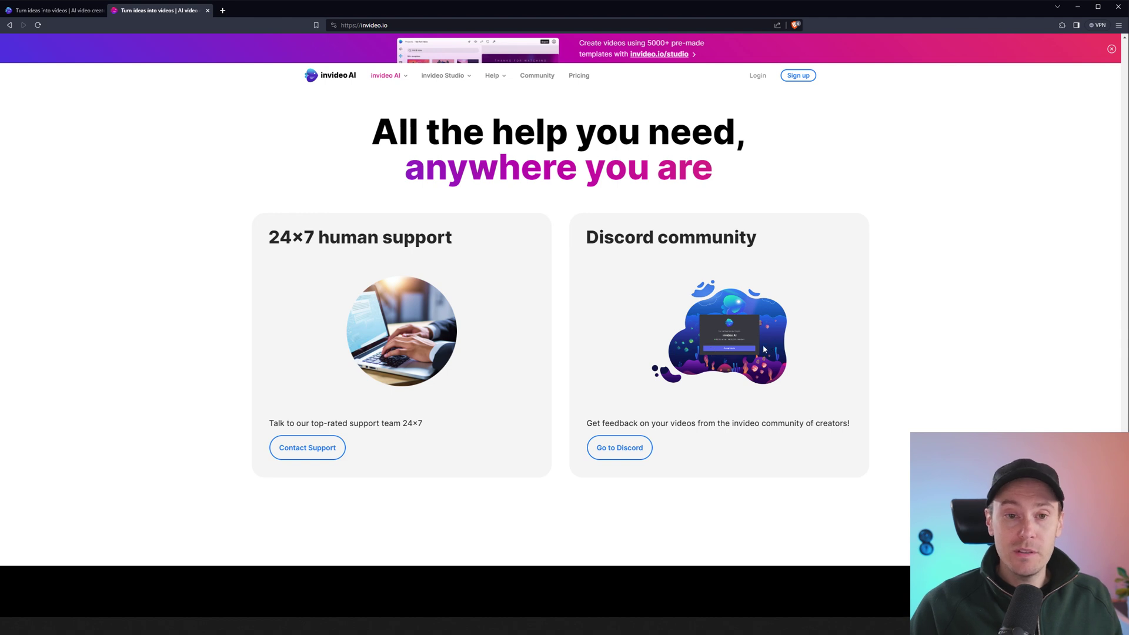
- Return to the invideo AI workspace and look over the video workflow list
key("ctrl+shift+Tab")
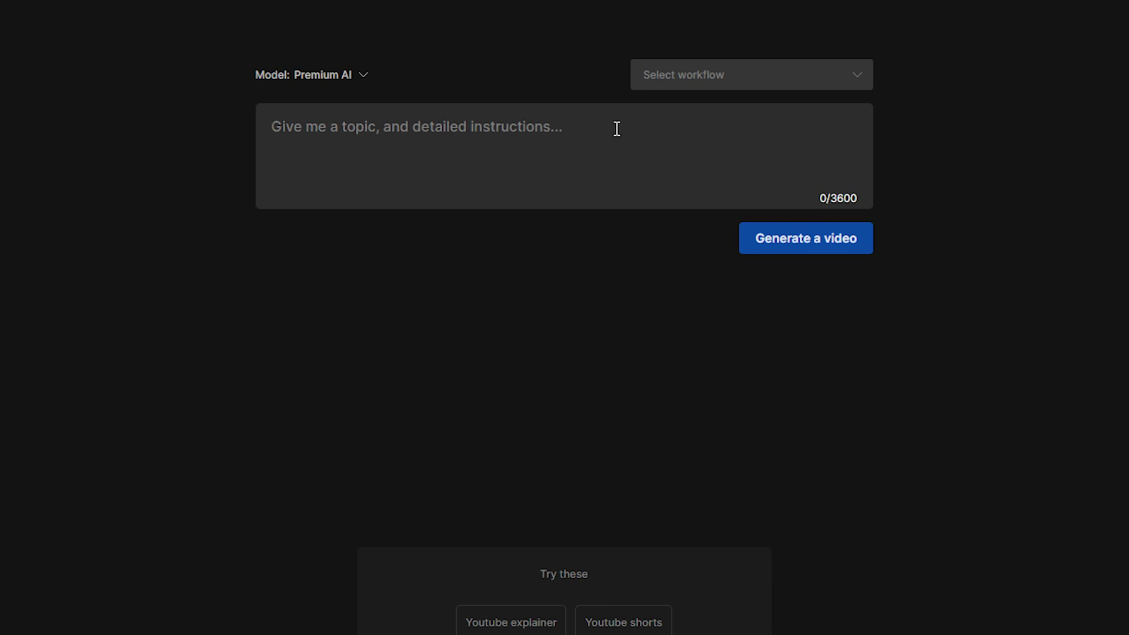
left_click(670, 82)
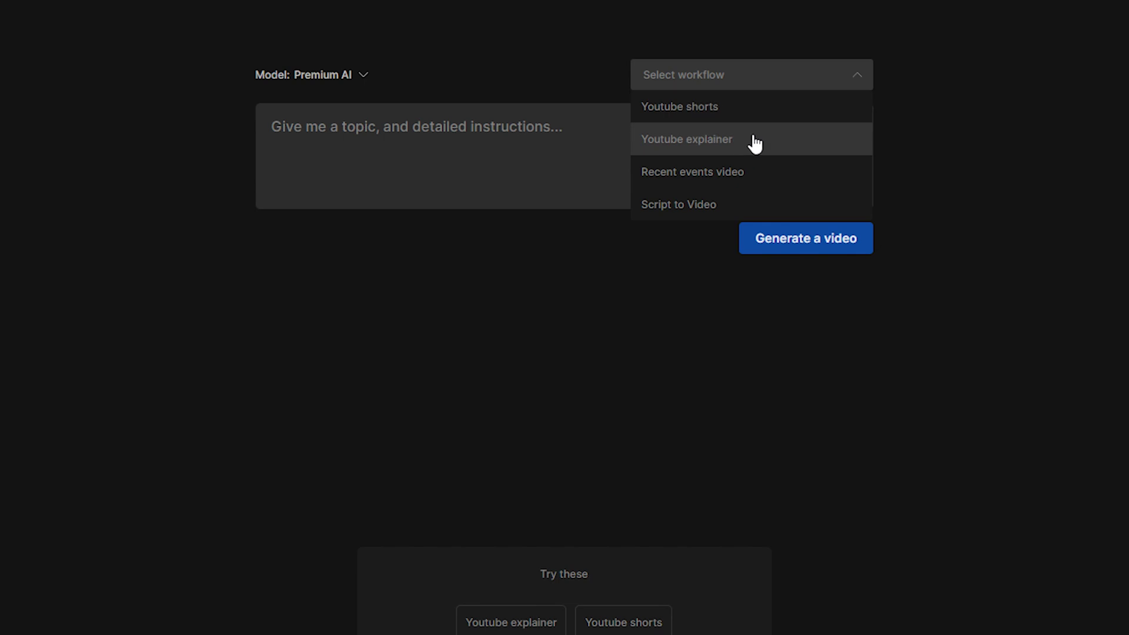
left_click(548, 162)
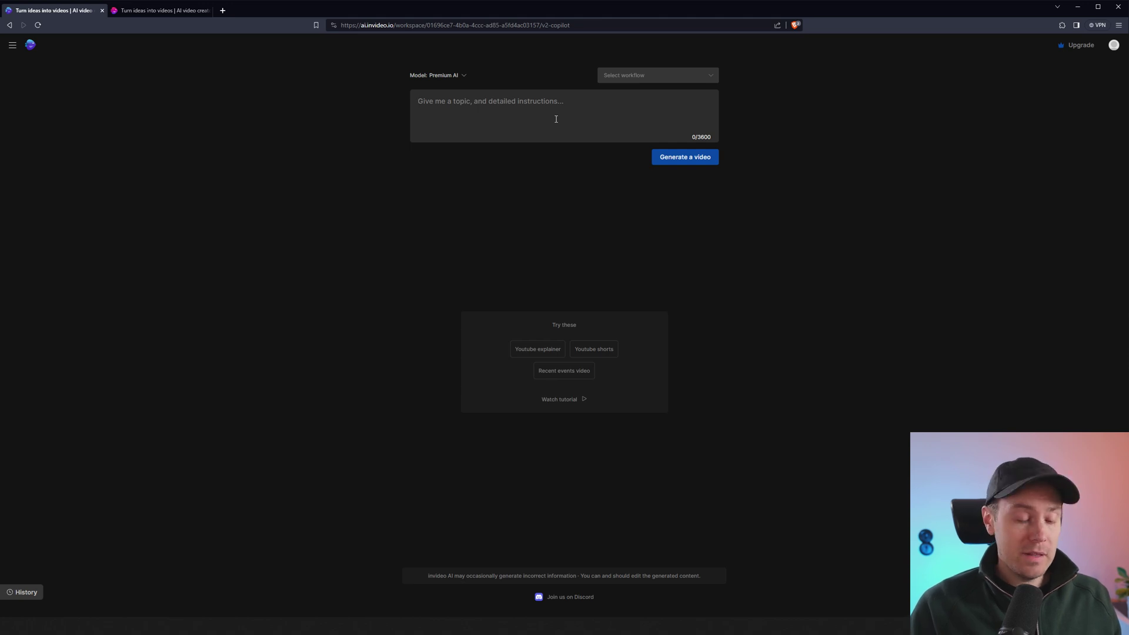
- Write a YouTube Shorts prompt on starting a channel with northern Irish voiceover, and generate
type("I want a y")
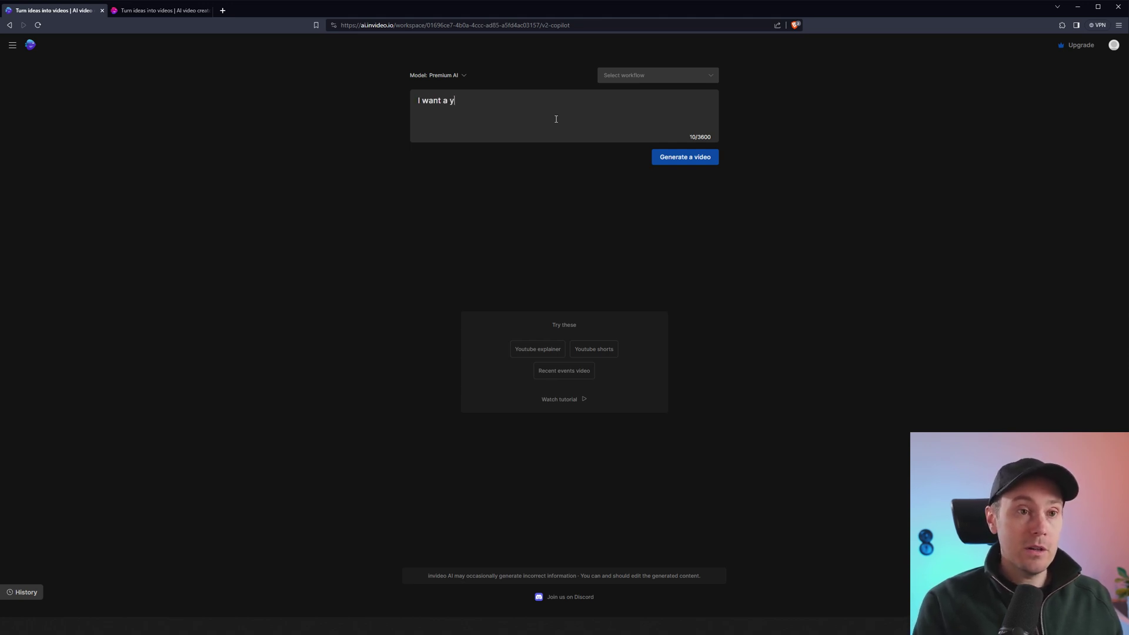
key("BackSpace")
type("Youtube video on how to")
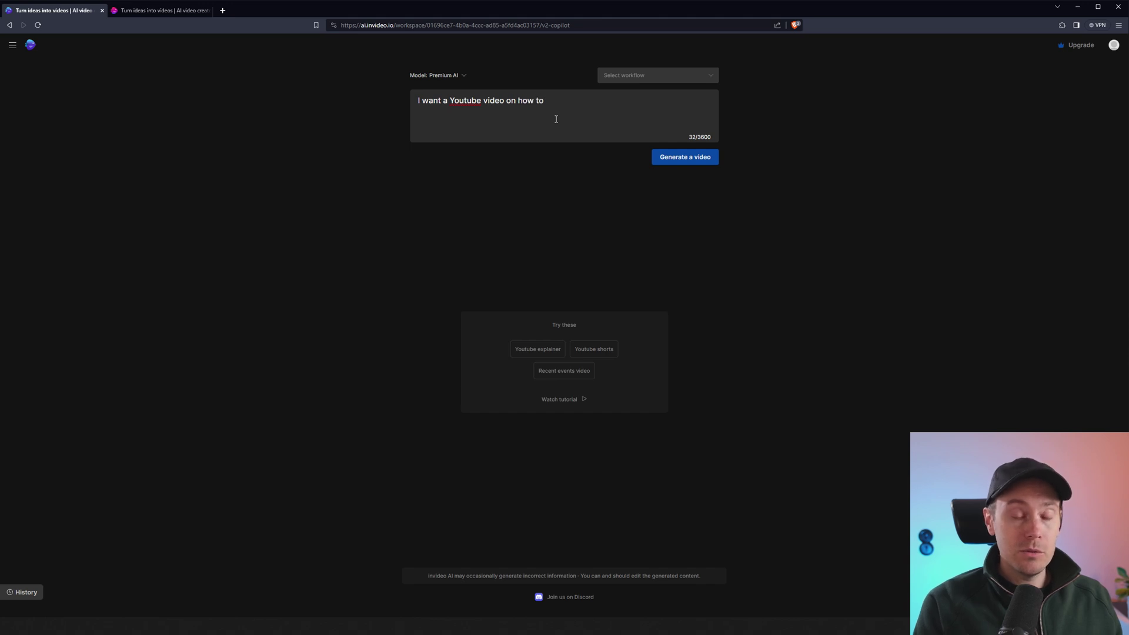
left_click(482, 101)
type("shorts")
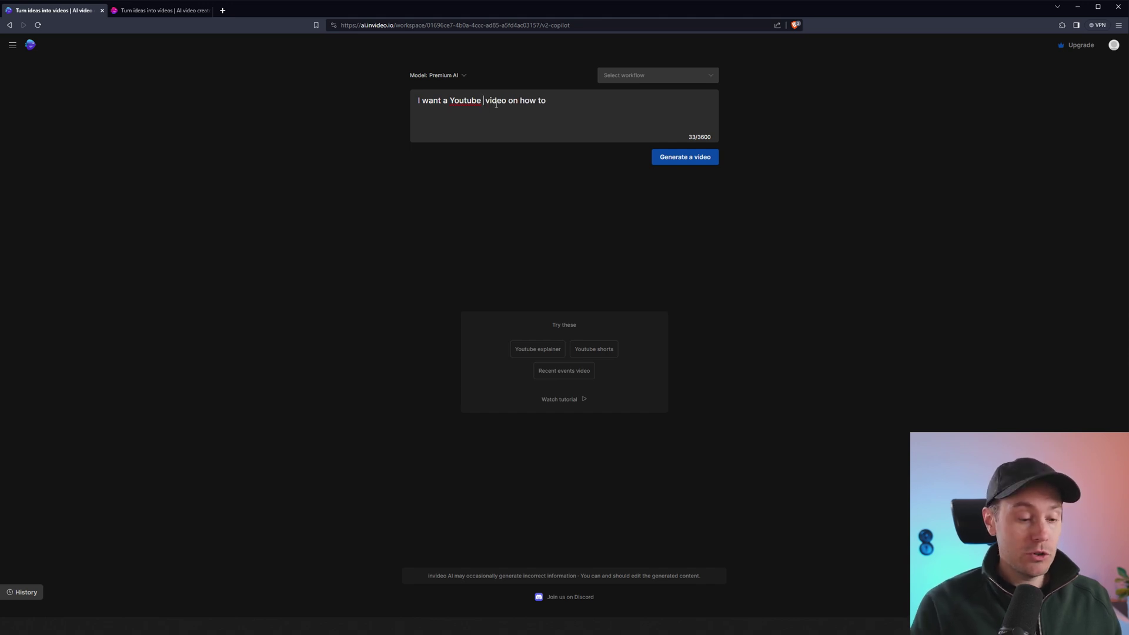
left_click(592, 109)
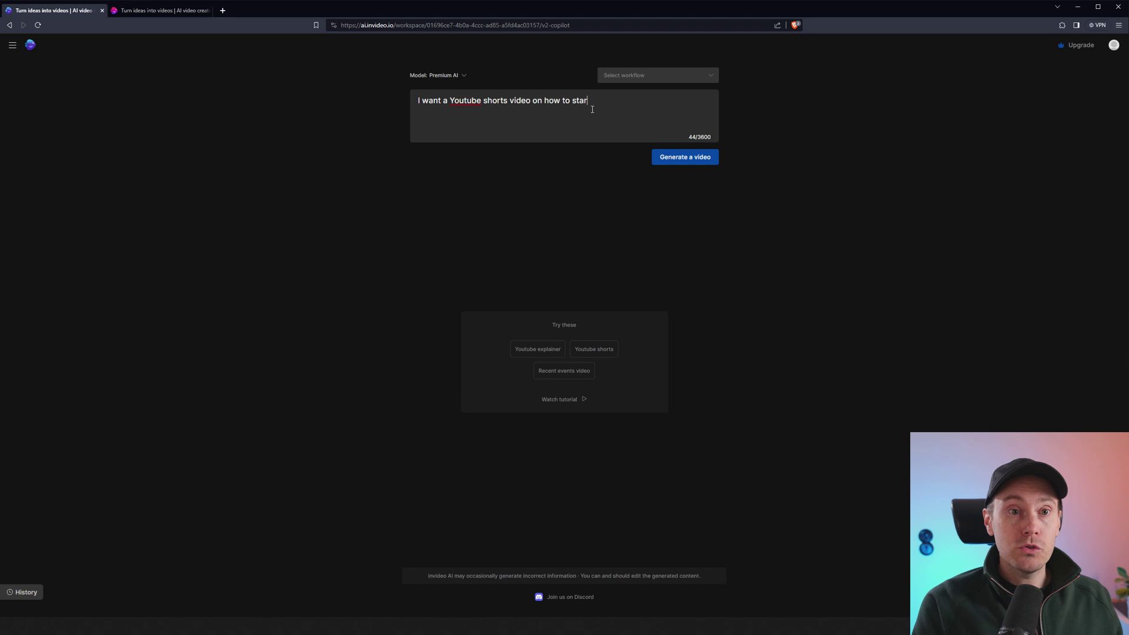
type("start your own Youtube cha")
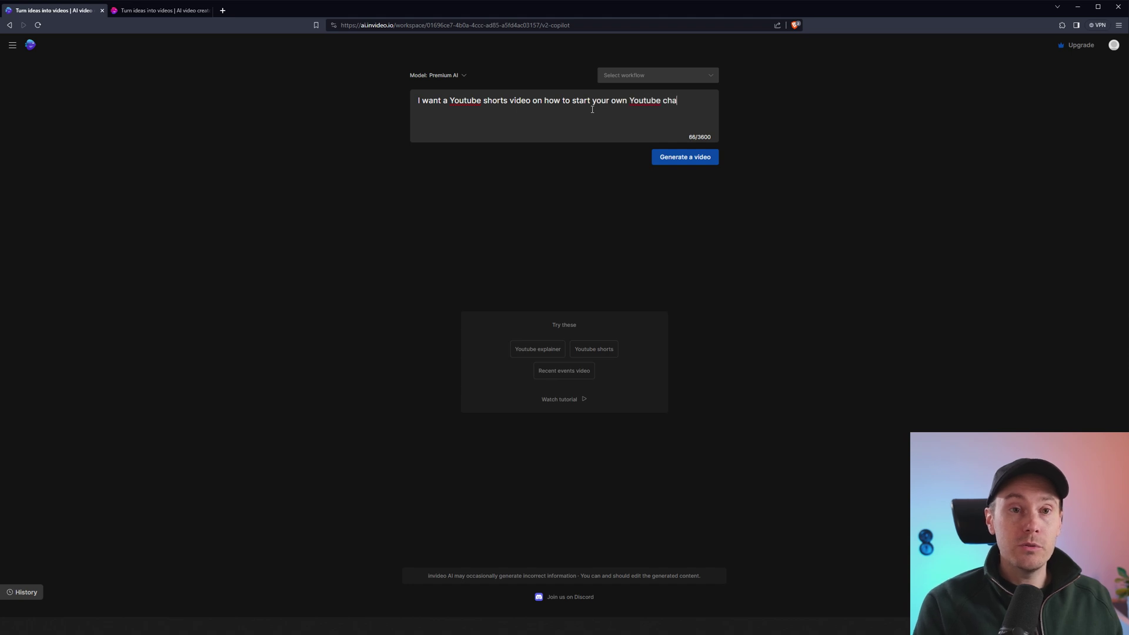
type("nnel. I want t")
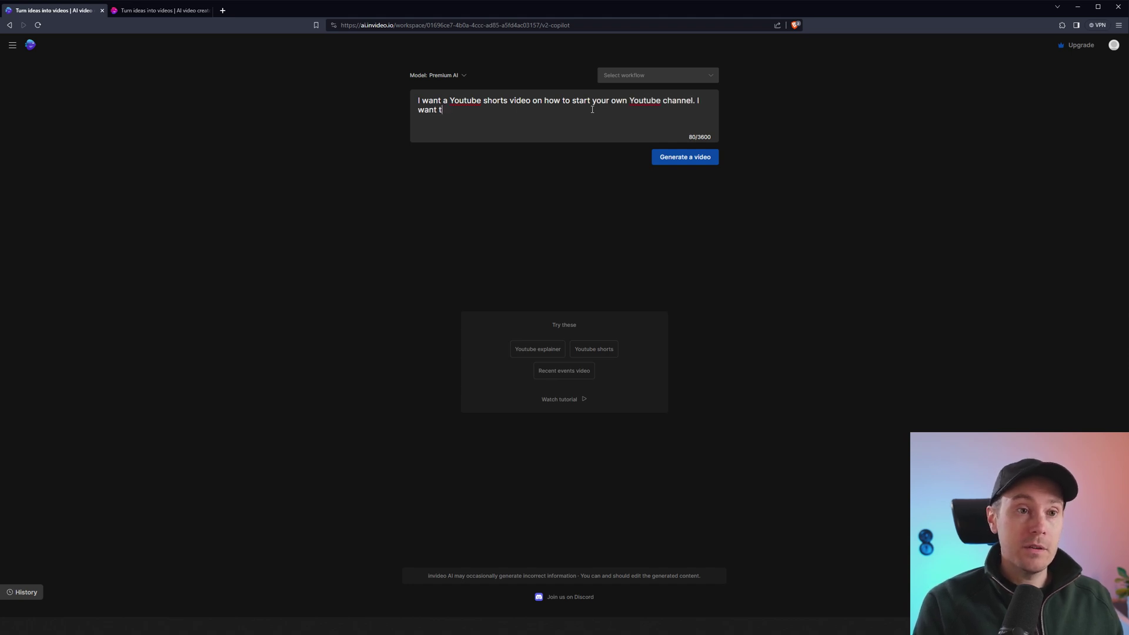
type("he voice ove")
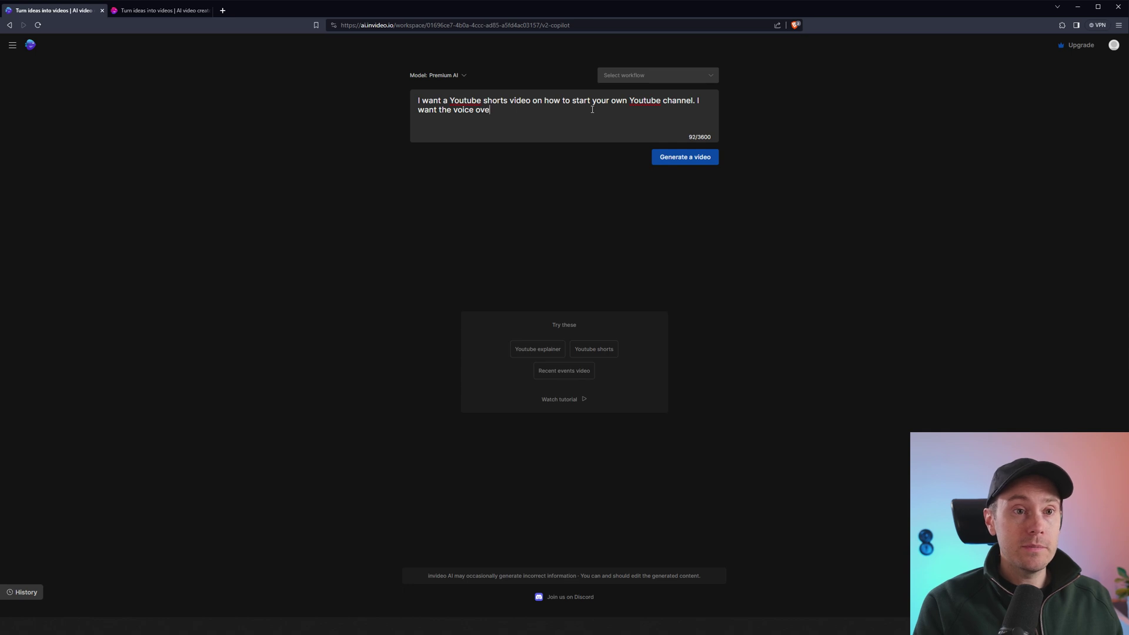
type("r to be in a north")
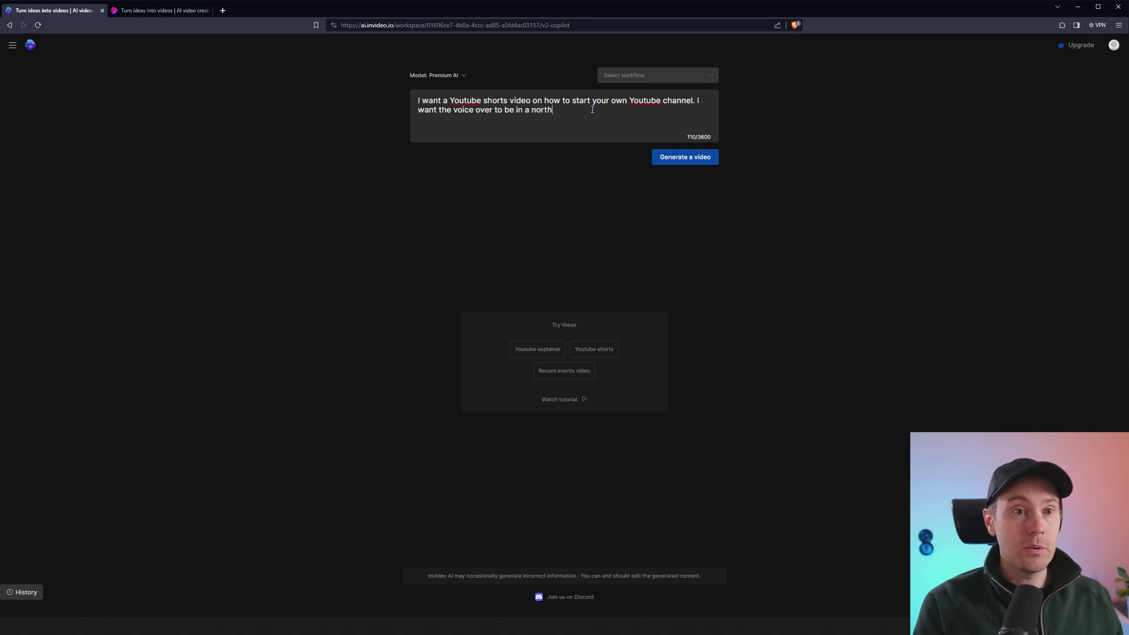
type("ern irish accen")
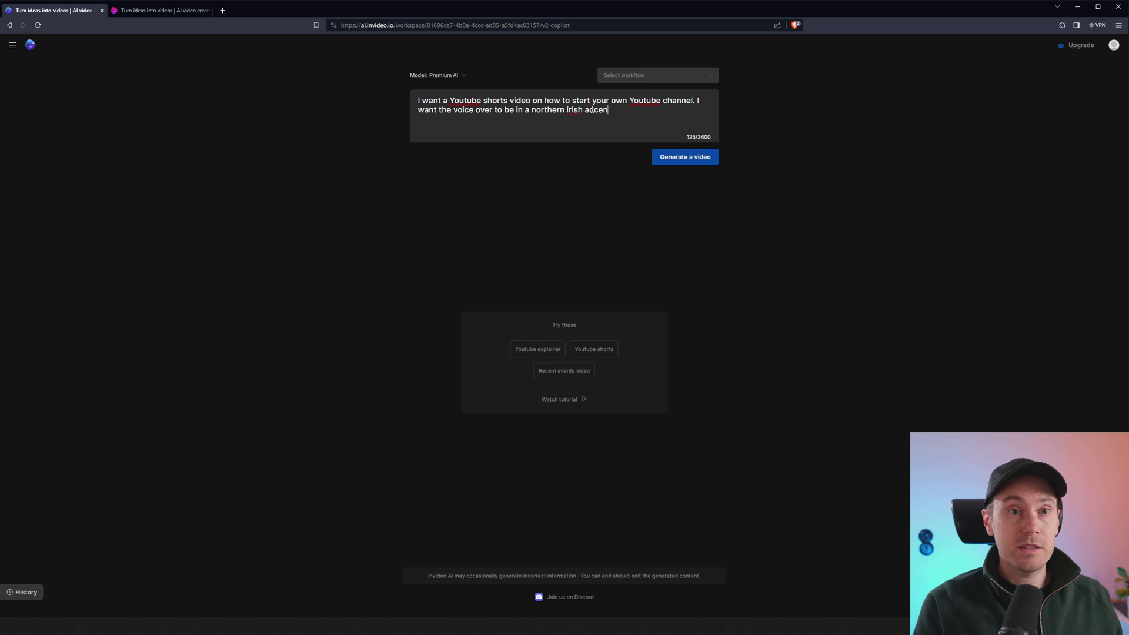
type("t. Make it snappy")
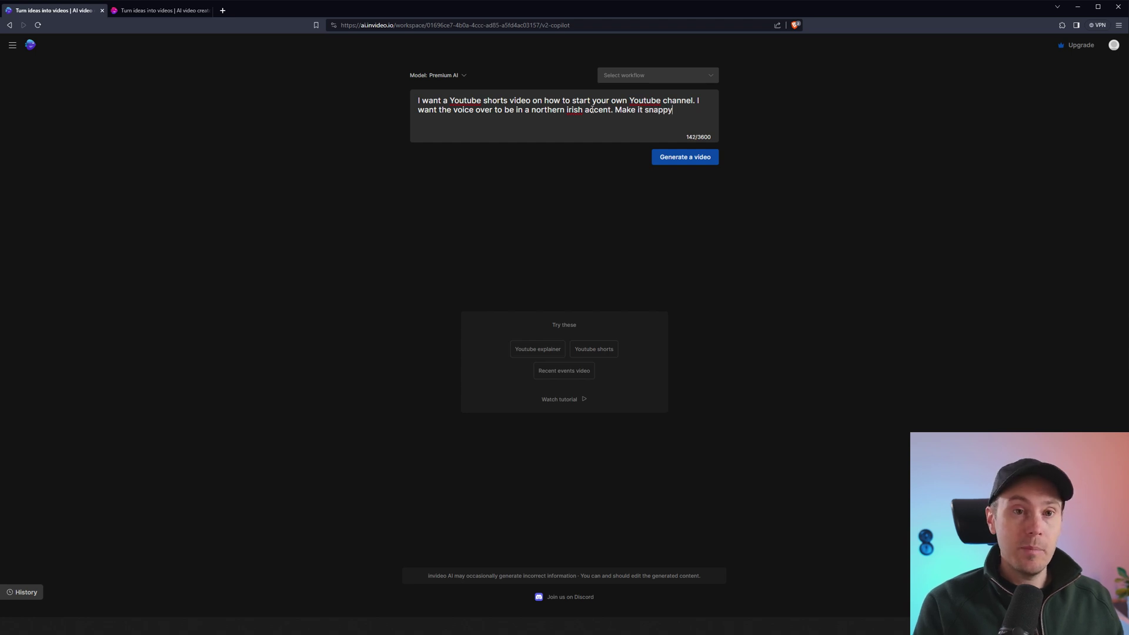
type(" and profession")
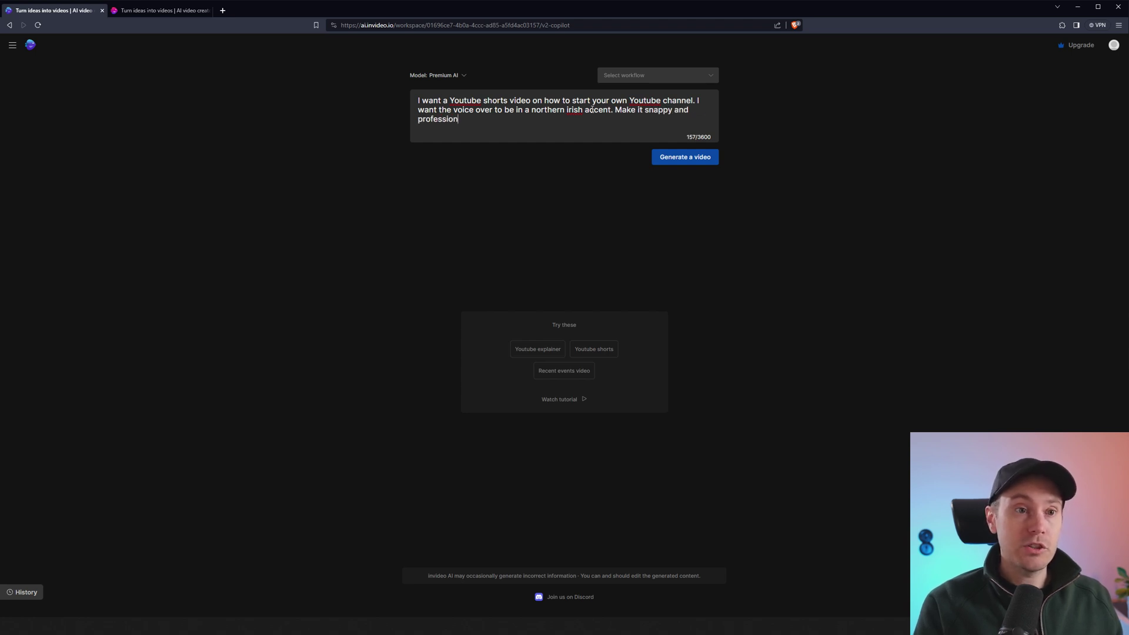
type("al with text graphics on top.")
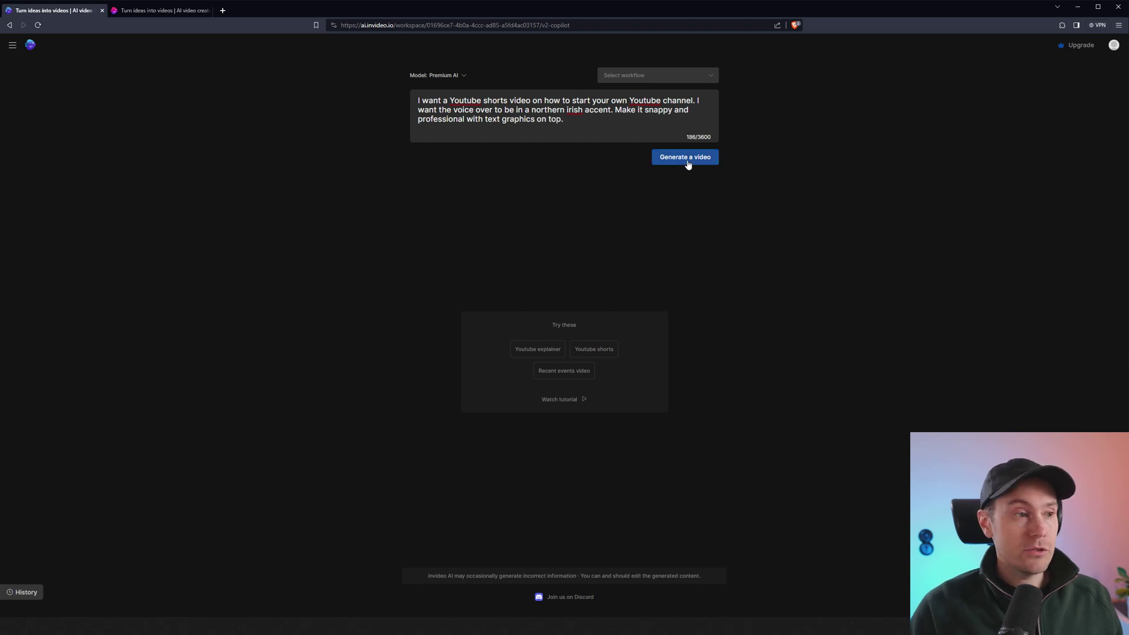
left_click(686, 158)
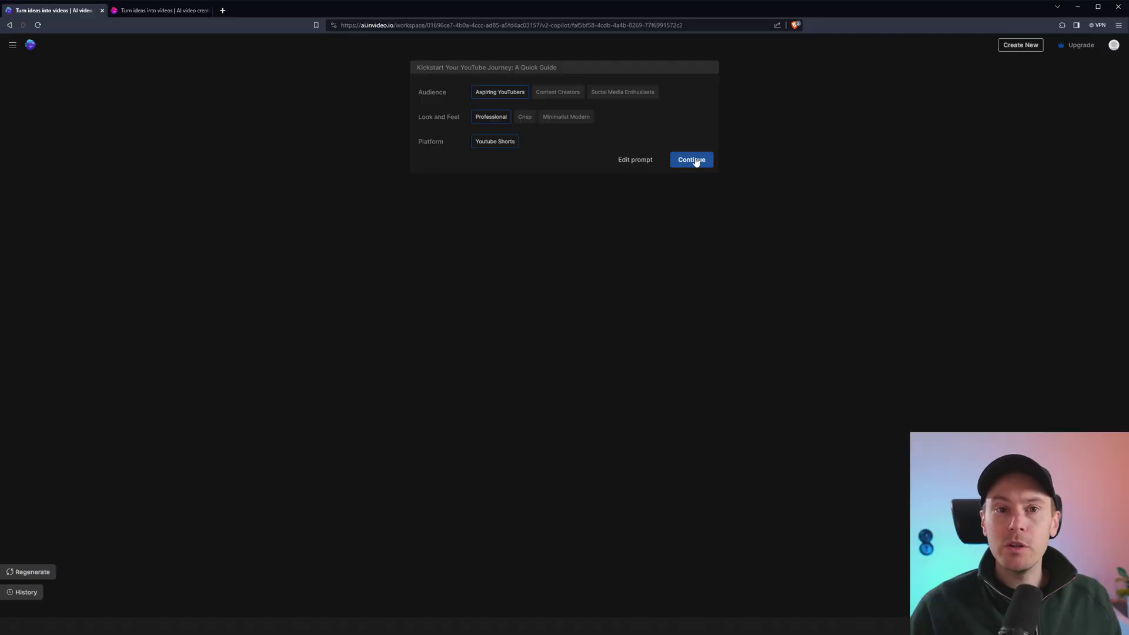
- Accept Aspiring YouTubers, Professional and Youtube Shorts to generate the 59-second video
left_click(696, 161)
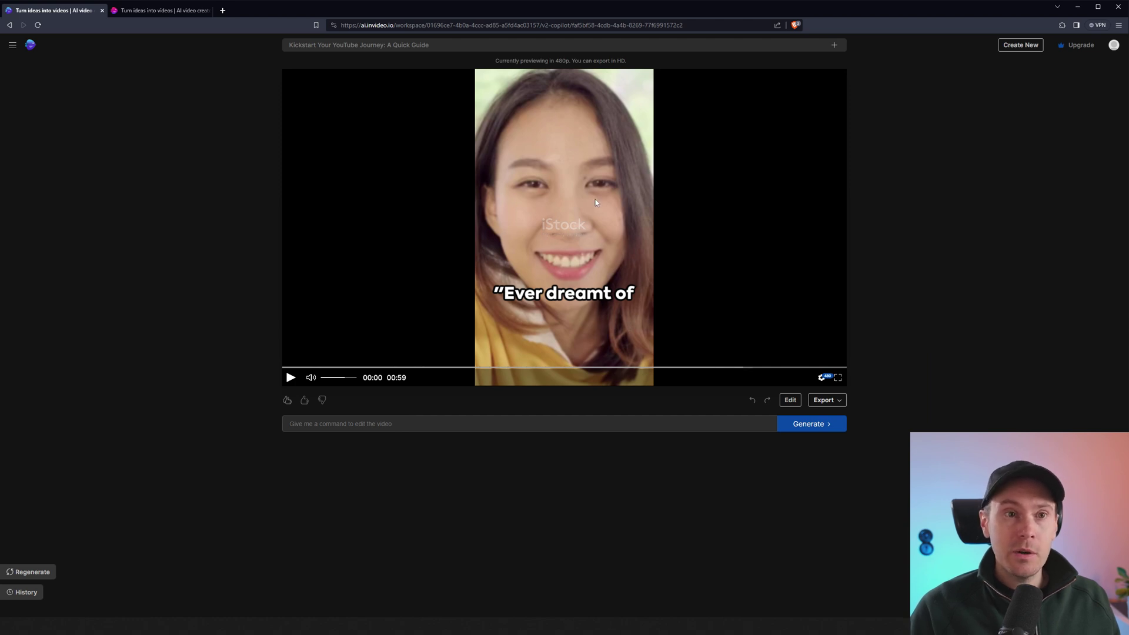
- Set the preview quality to 1080p and play the video from the start
left_click_drag(555, 61, 622, 68)
left_click(821, 377)
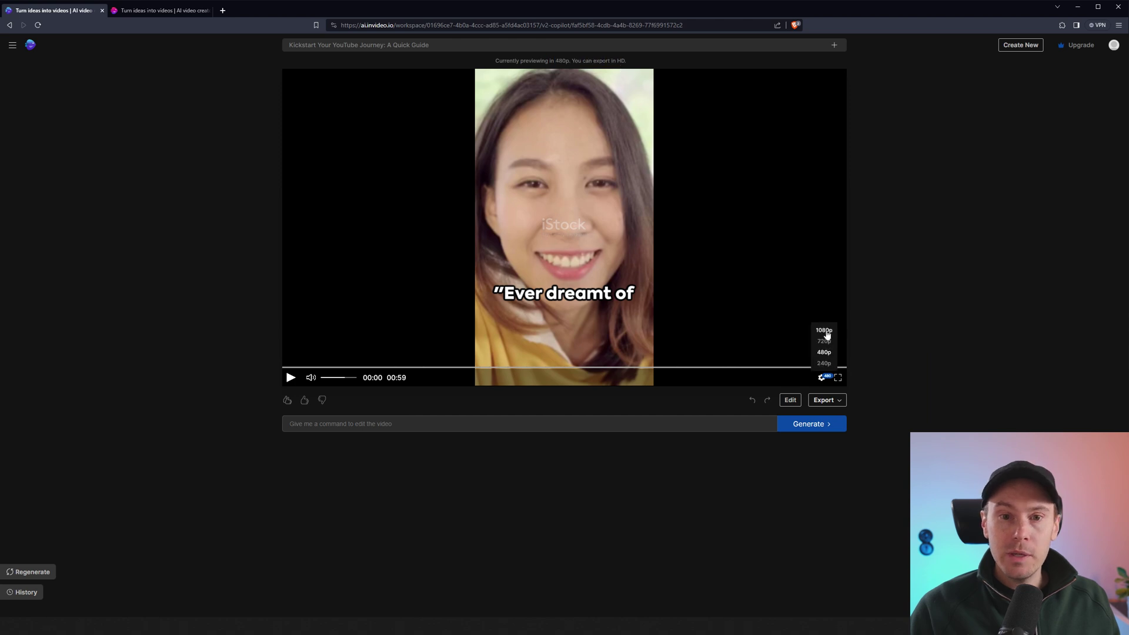
left_click(826, 331)
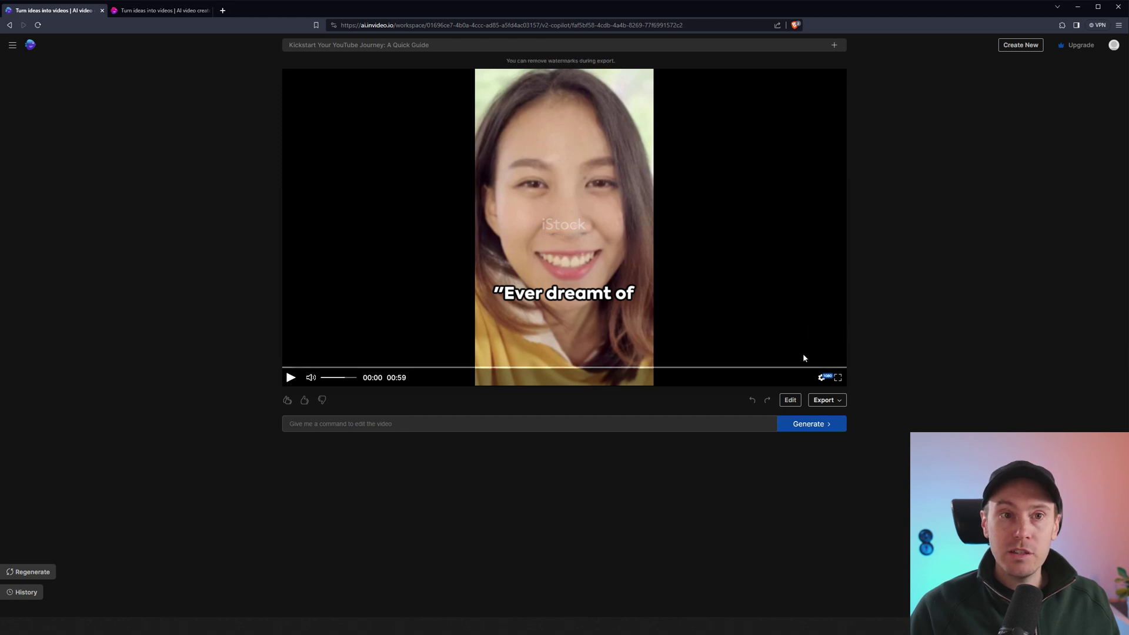
left_click(290, 378)
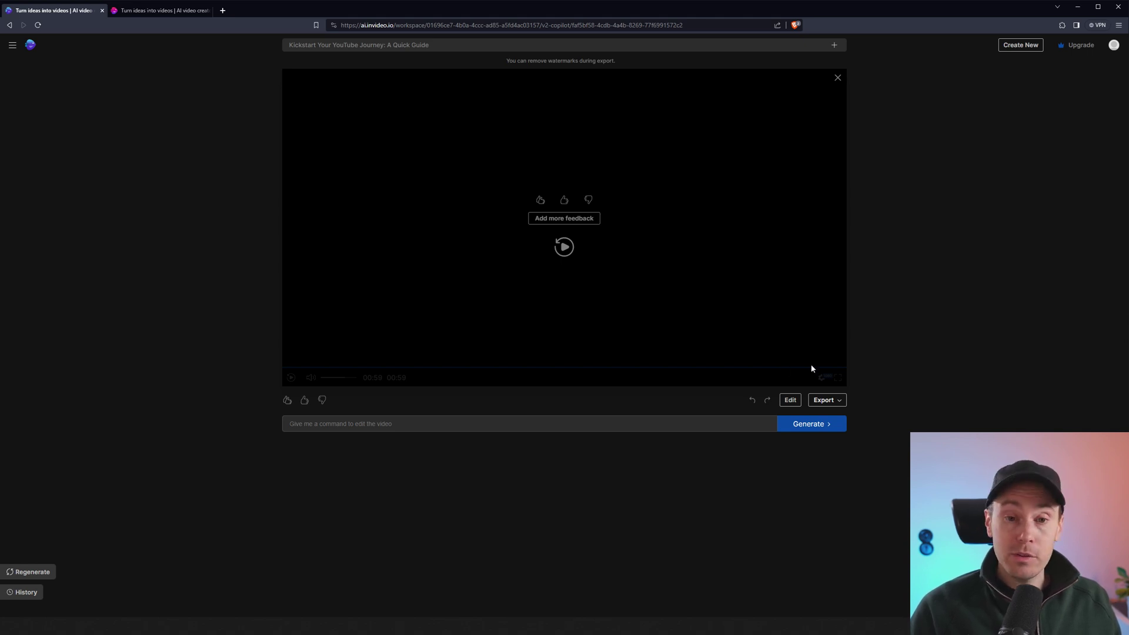
- In the media editor, select the green 200K clip after checking neighbouring clips' script lines
left_click(791, 401)
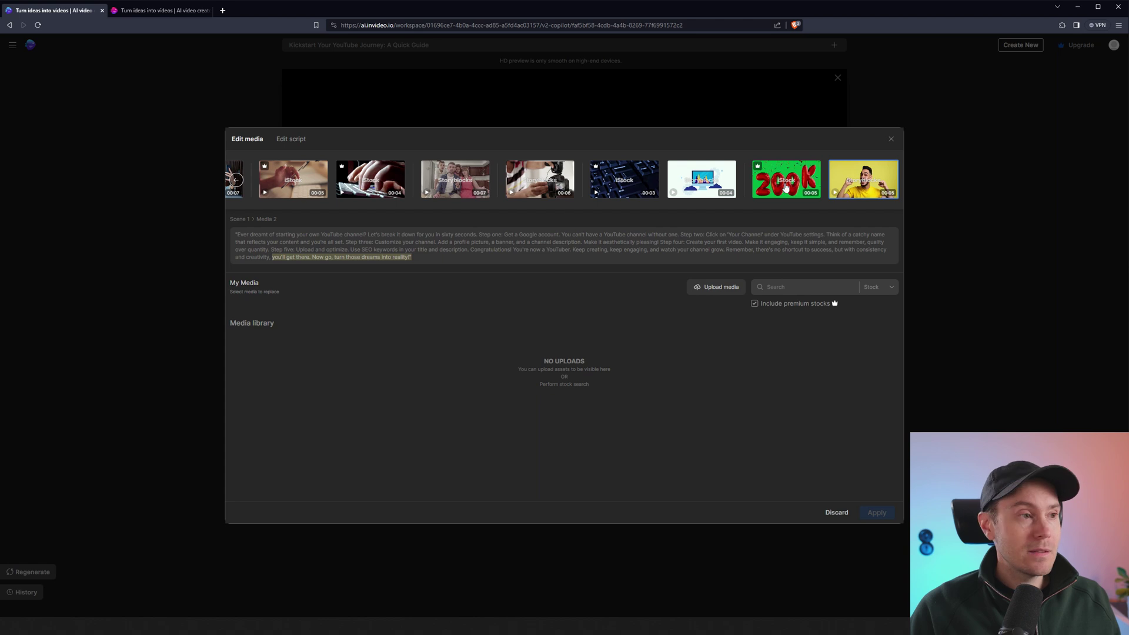
left_click(759, 169)
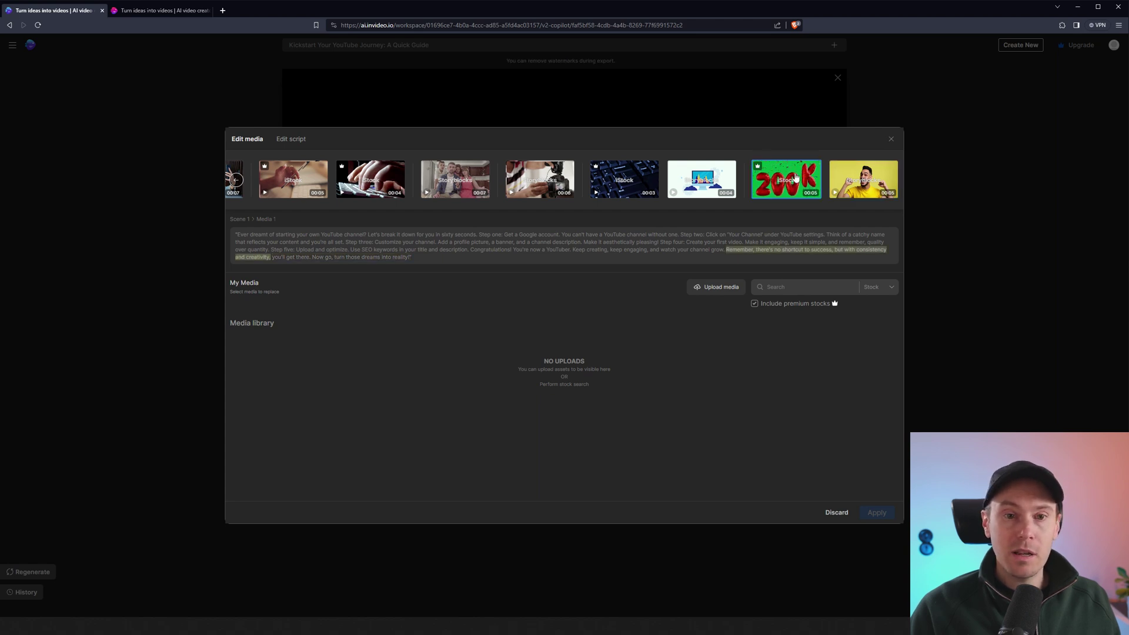
left_click(456, 182)
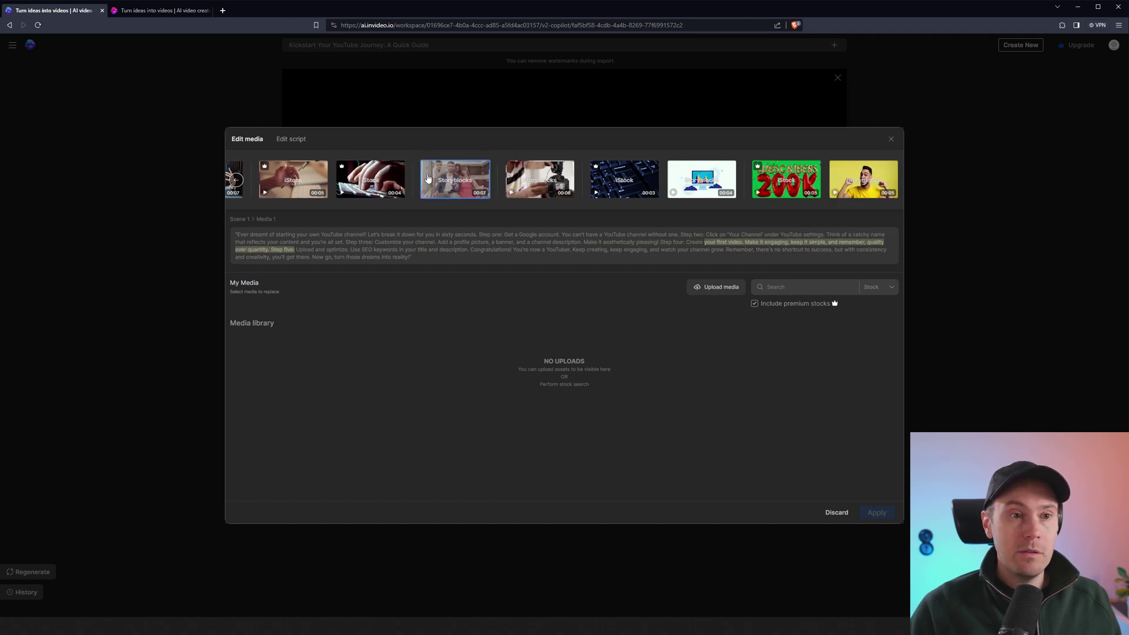
left_click(371, 180)
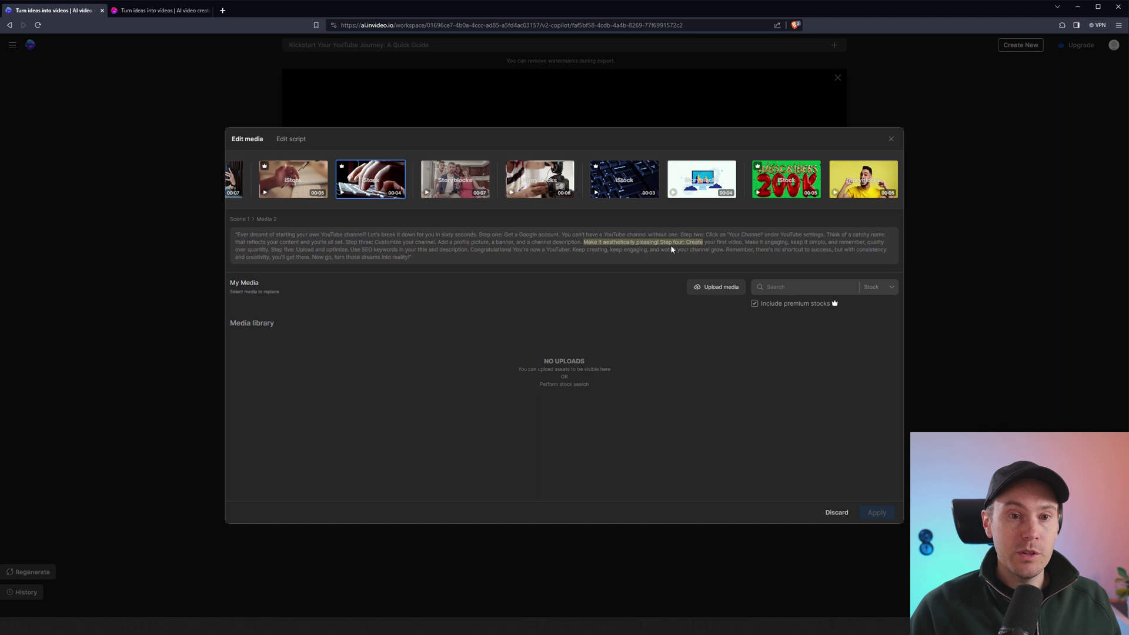
left_click(786, 179)
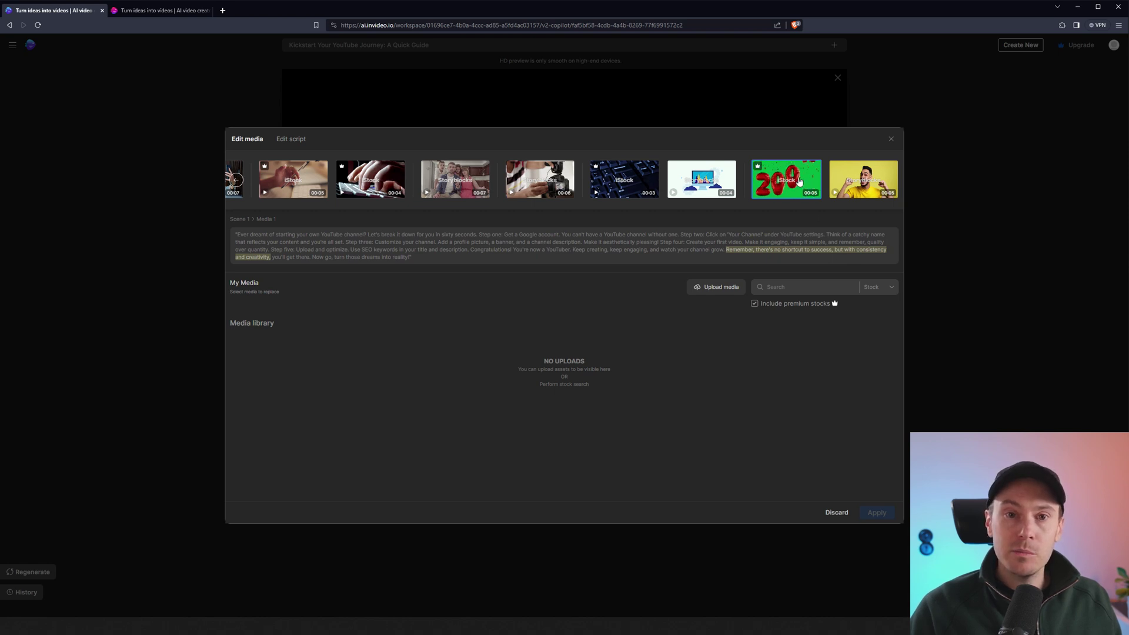
- Search stock media for 'subscriber', then 'success', and apply the caped flying businessman image
left_click(776, 289)
type("subscriber")
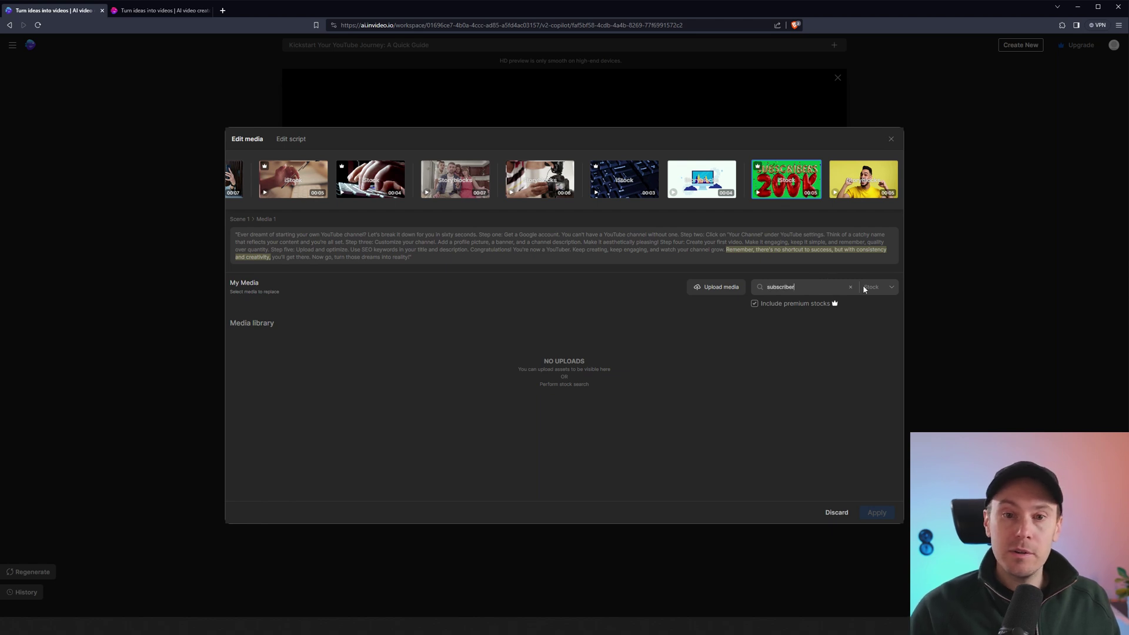
key("Return")
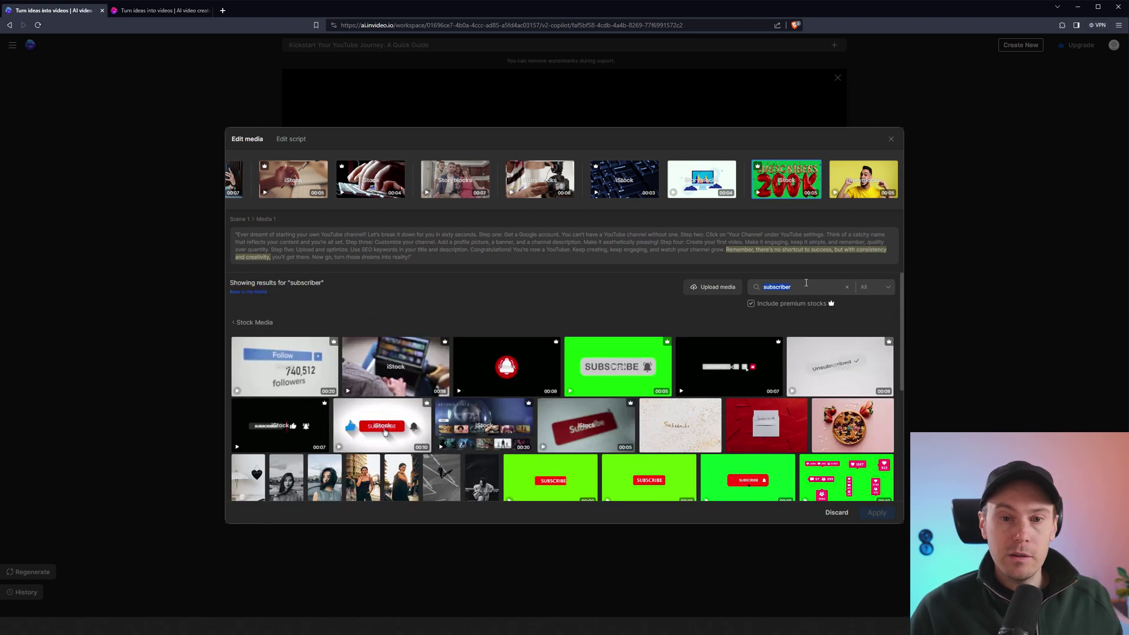
scroll(822, 351, "down", 3)
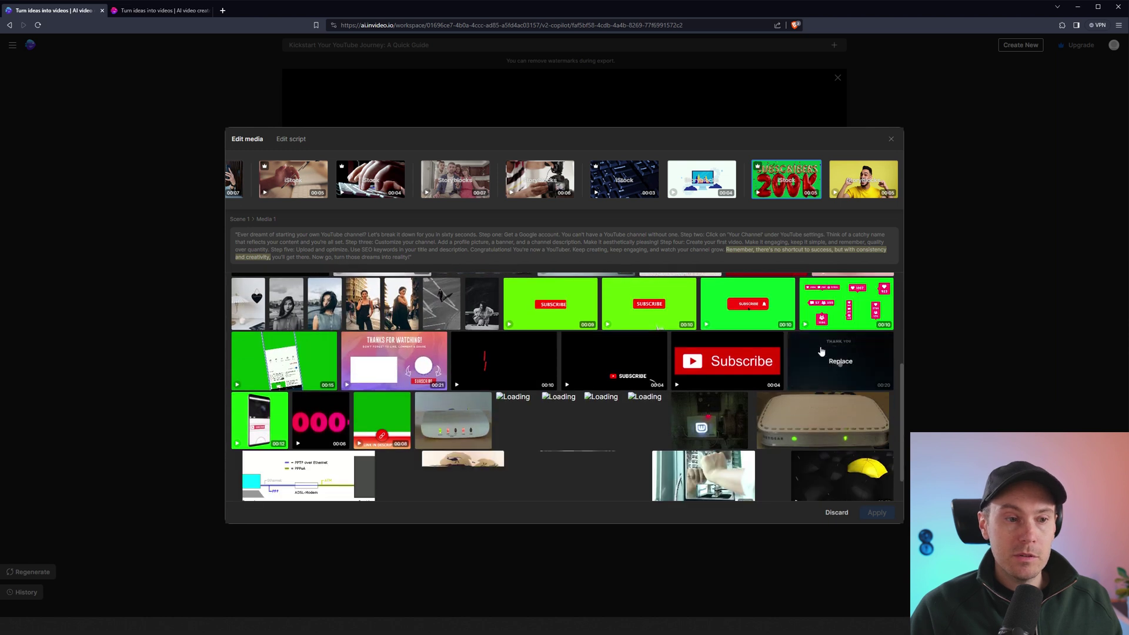
scroll(806, 330, "up", 5)
double_click(801, 289)
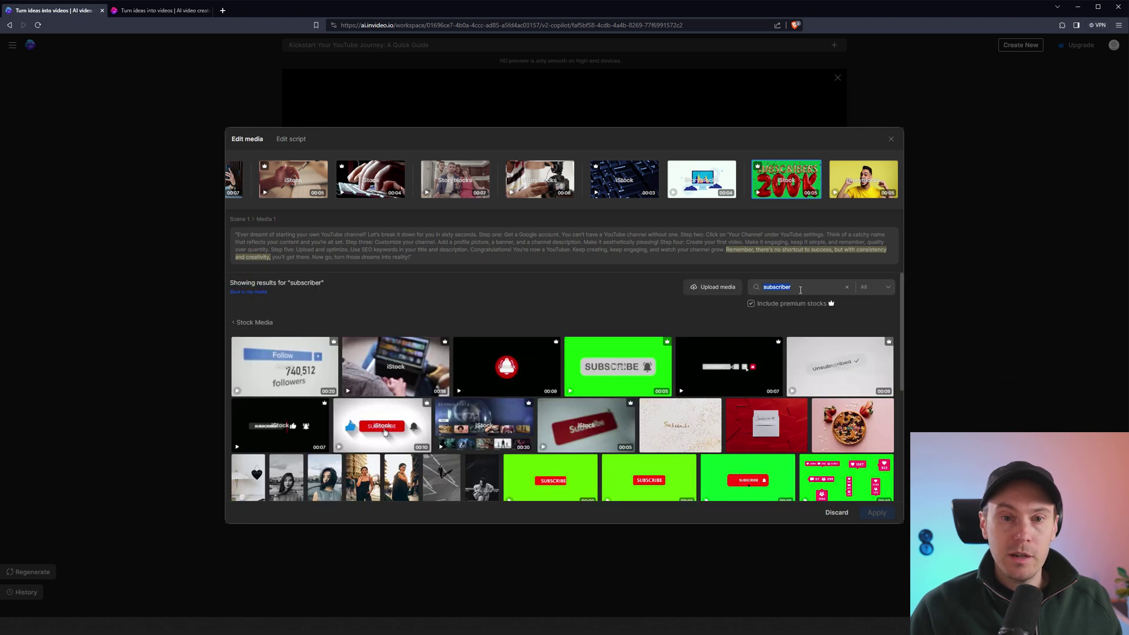
type("success")
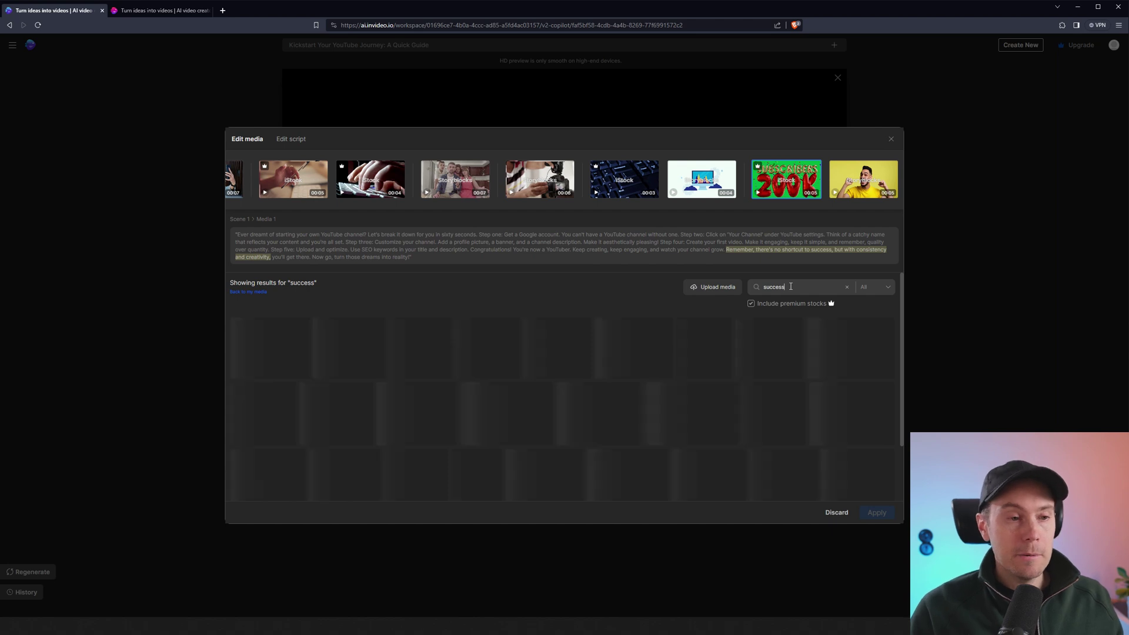
scroll(823, 353, "down", 2)
left_click(854, 376)
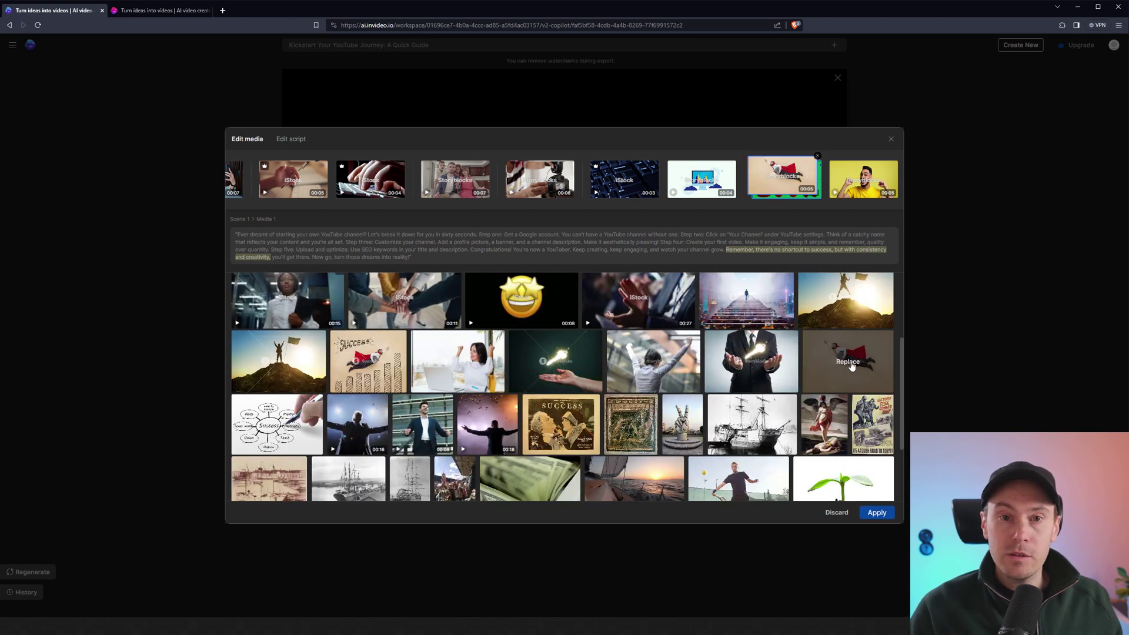
left_click(879, 515)
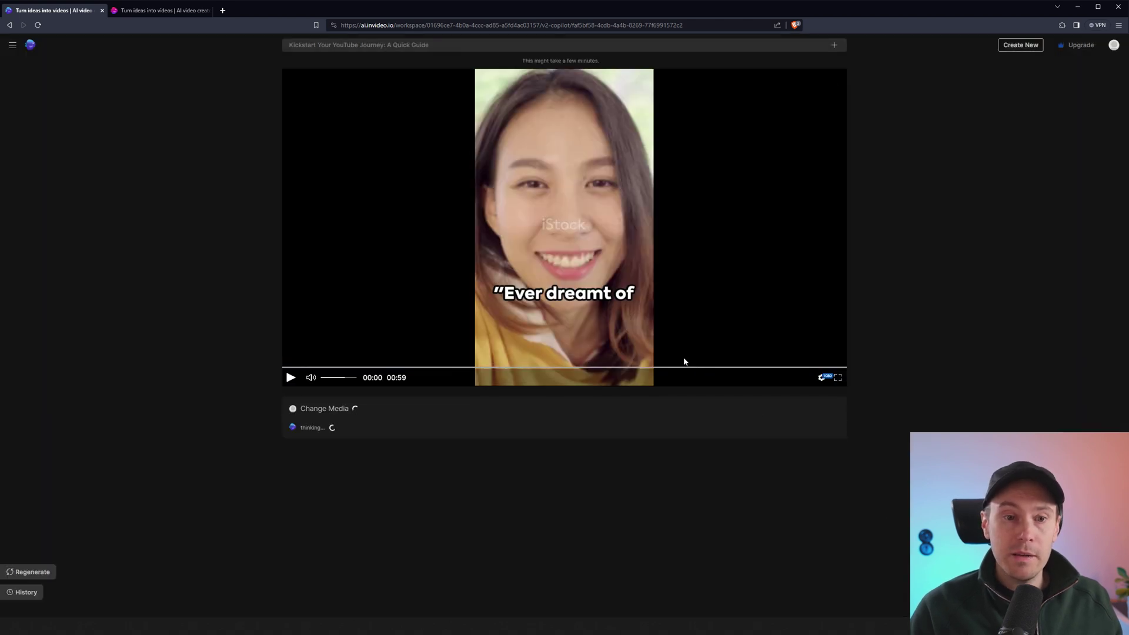
- Jump to about 00:47, play, and pause on the new caped-figure clip at 00:53
left_click_drag(663, 370, 736, 371)
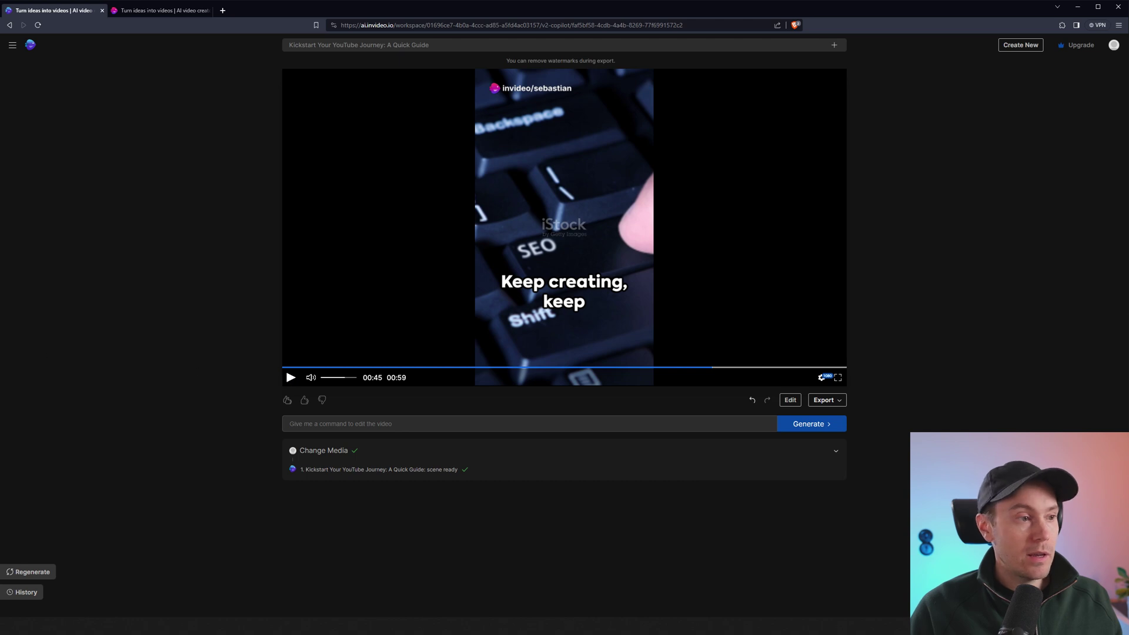
left_click(291, 379)
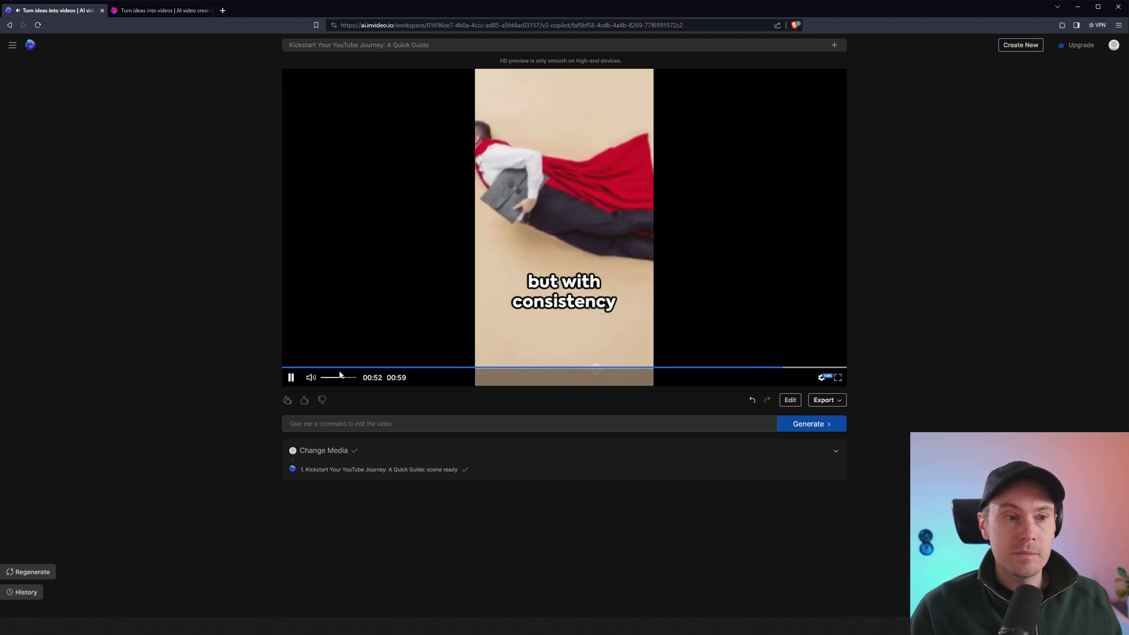
left_click(291, 379)
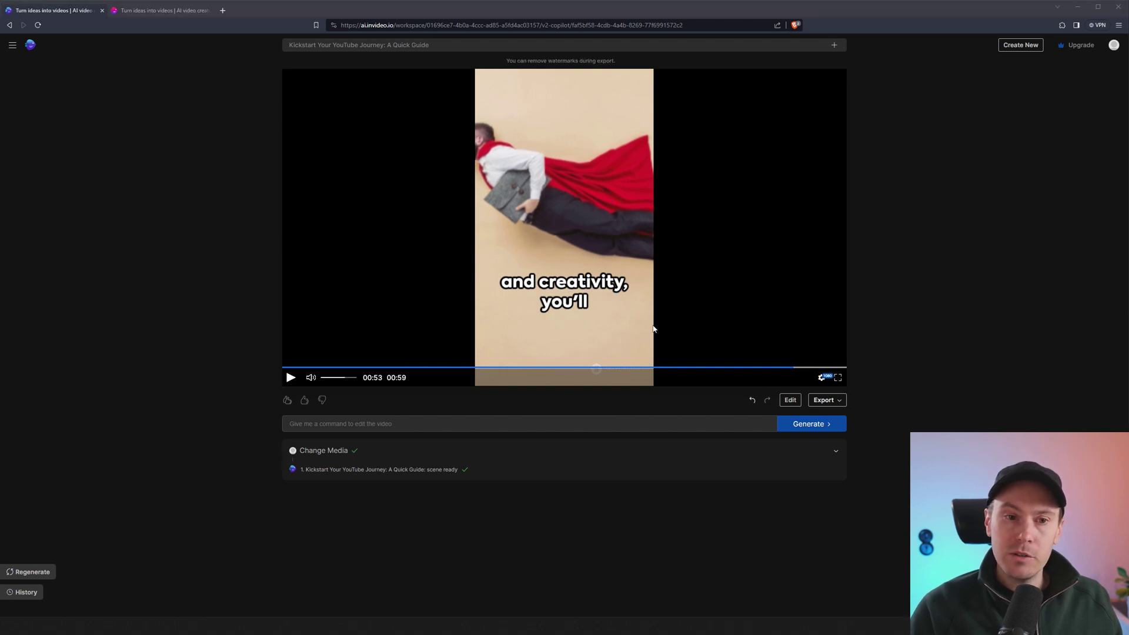
- Search 'success' stock media and apply the arms-raised figure against glowing light as the final clip
left_click(790, 401)
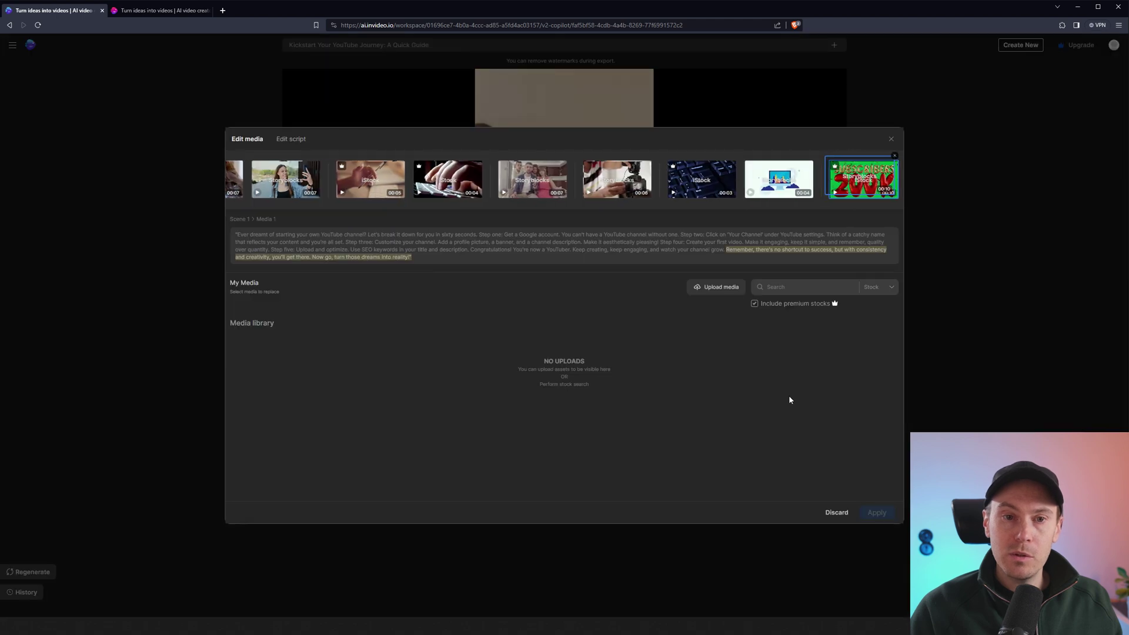
left_click(800, 286)
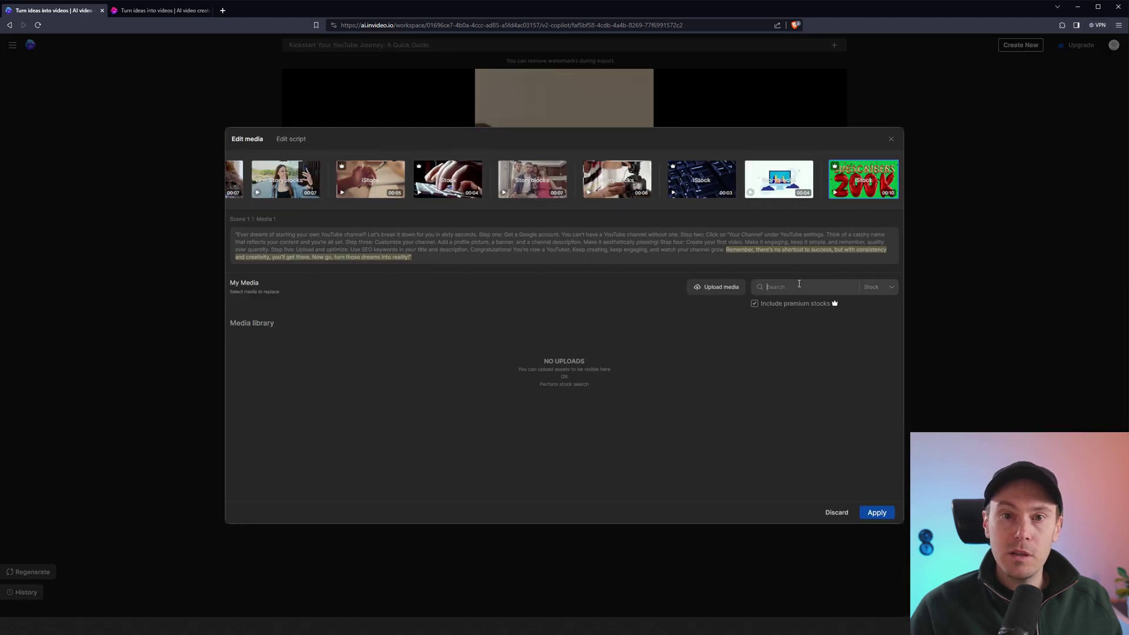
type("success")
key("Return")
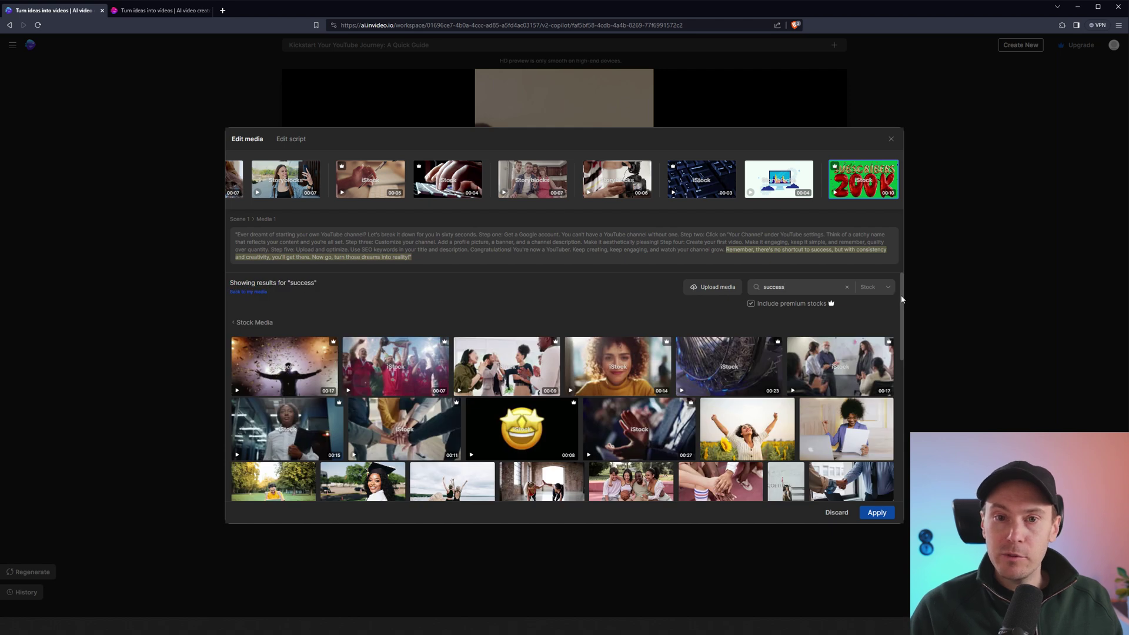
left_click_drag(901, 300, 906, 436)
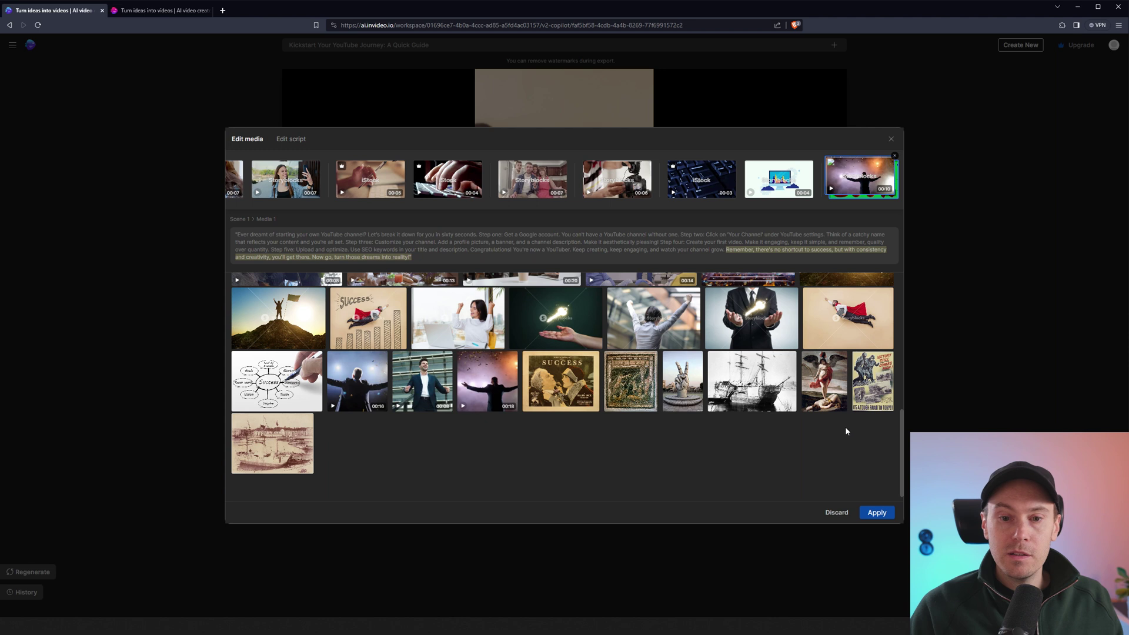
left_click(875, 513)
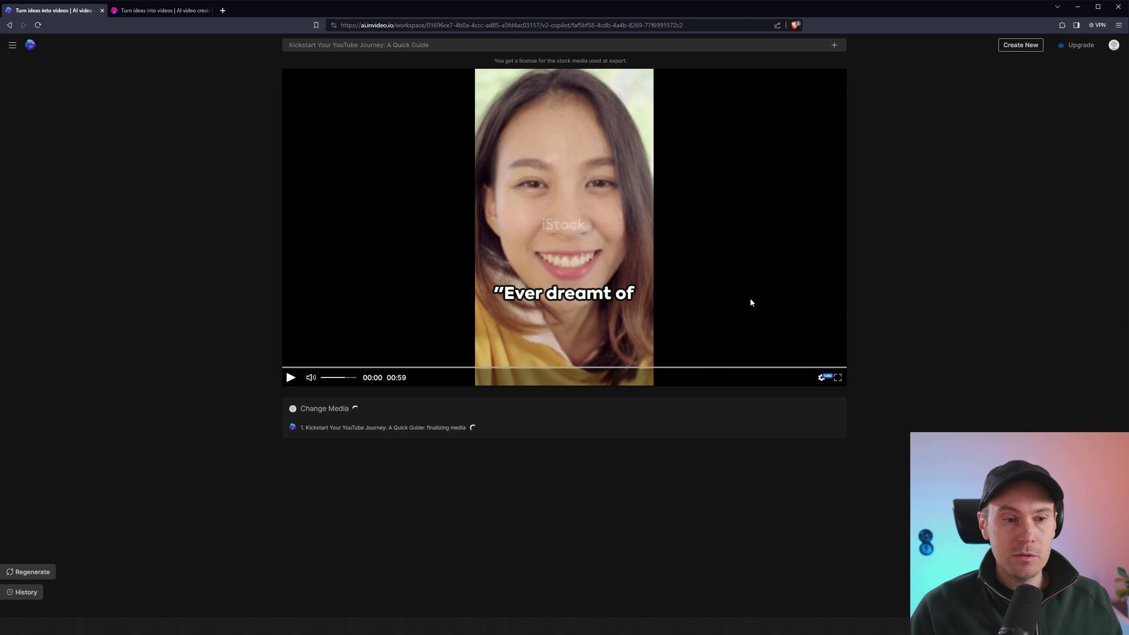
- Use a 'youtube' stock search's phone-in-hand clip as scene 1's first media
left_click(824, 377)
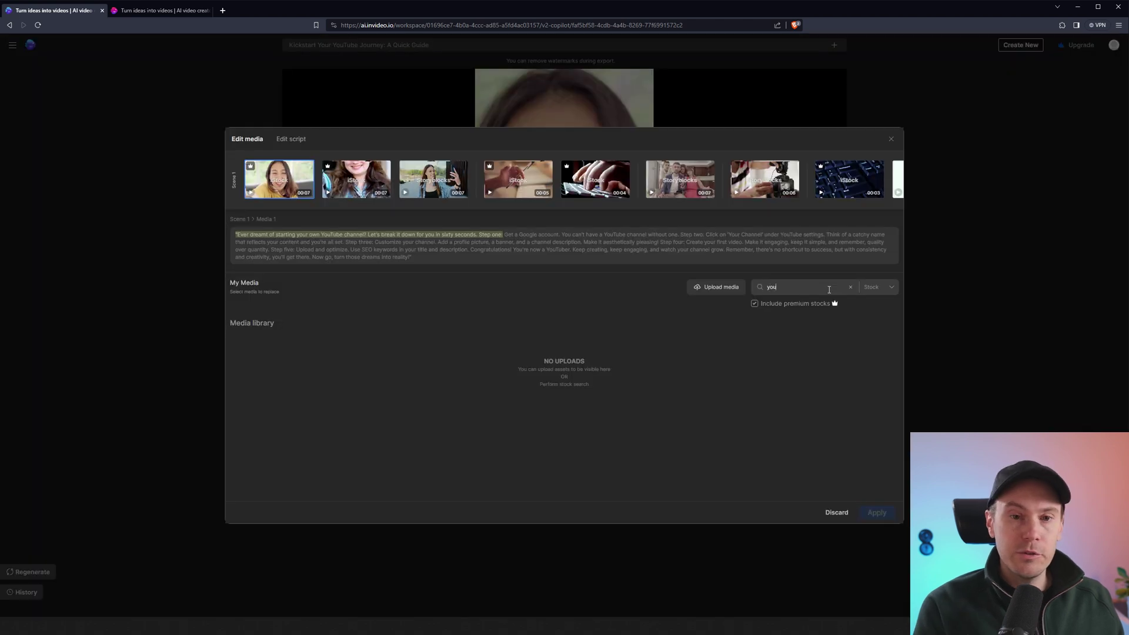
key("Return")
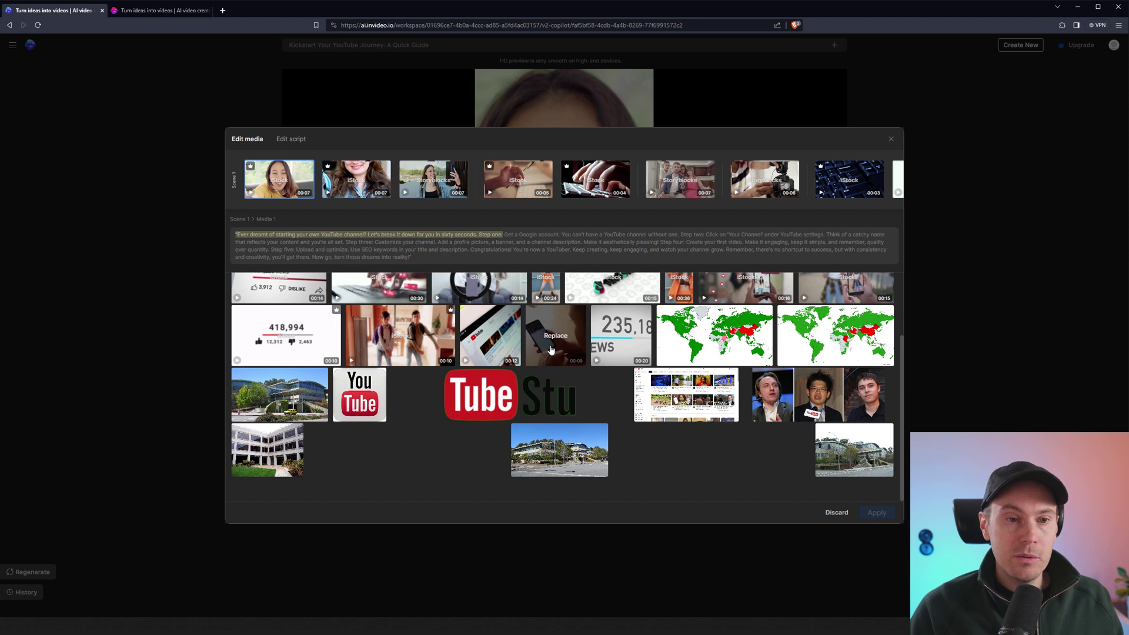
left_click(552, 350)
- Replace the second clip with a 'person using computer' stock shot and apply both swaps
left_click(364, 175)
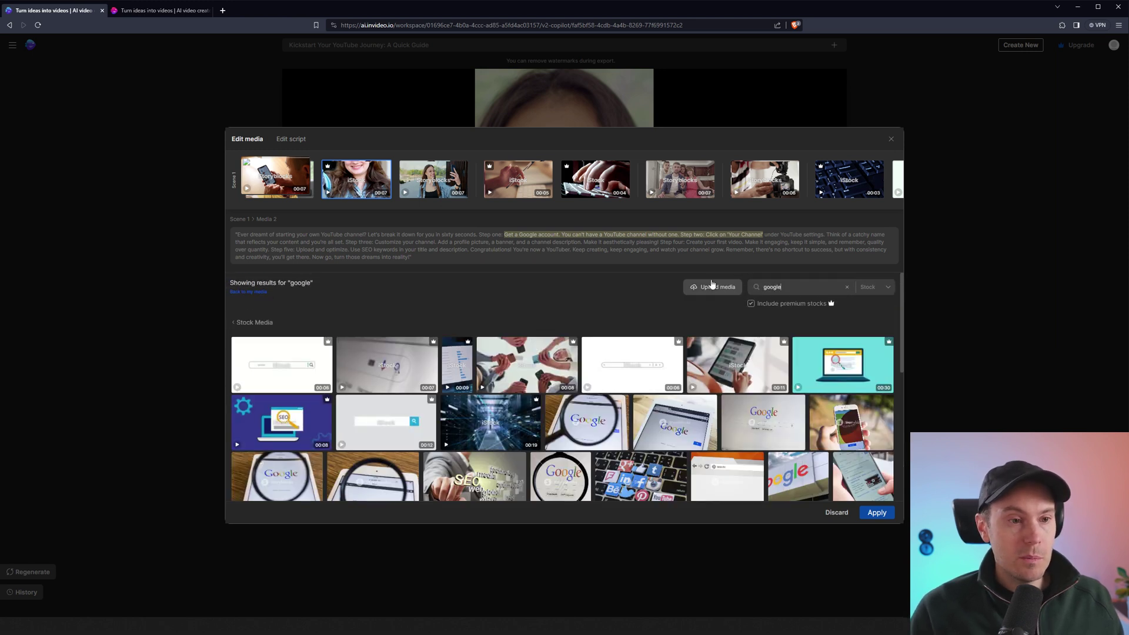
type("account")
key("Return")
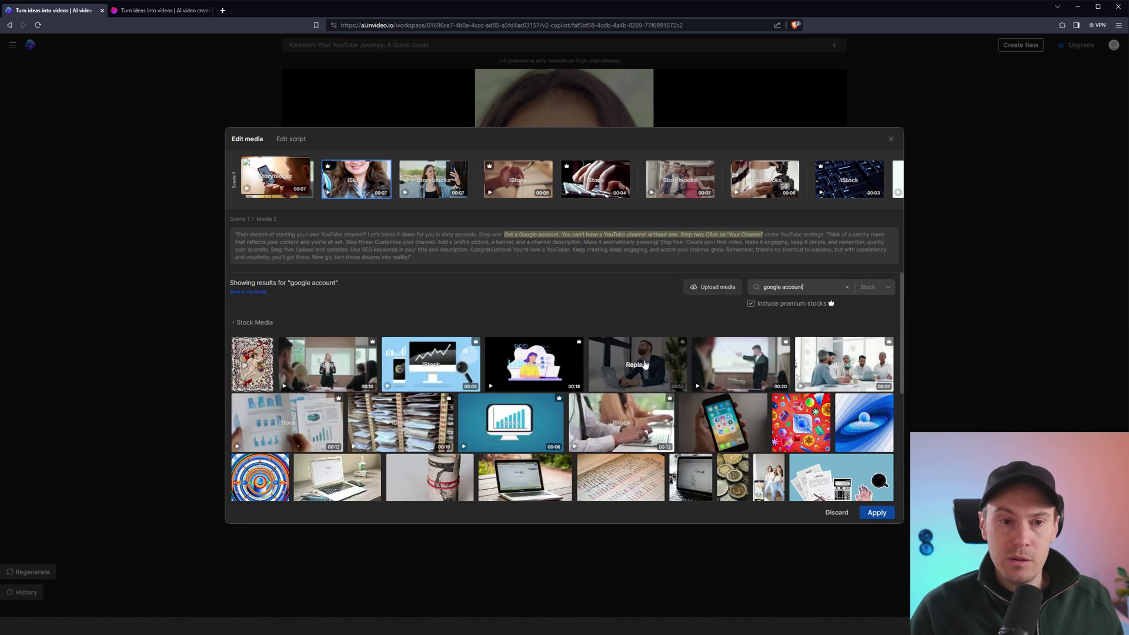
scroll(650, 353, "down", 2)
scroll(646, 336, "down", 2)
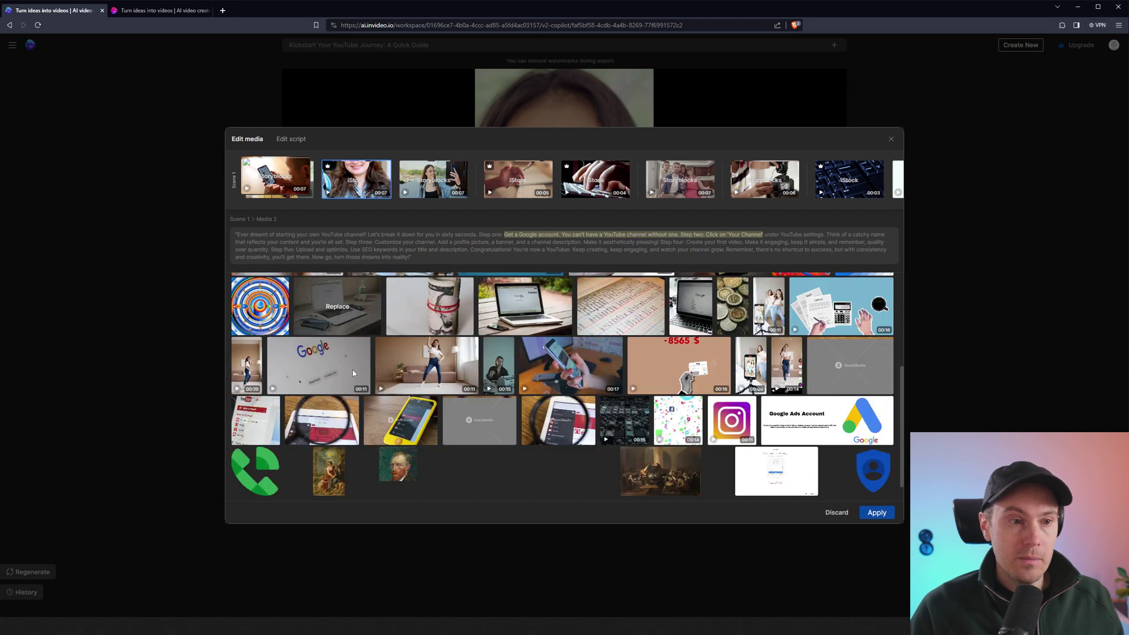
scroll(529, 353, "up", 5)
key("ctrl+a")
type("perso")
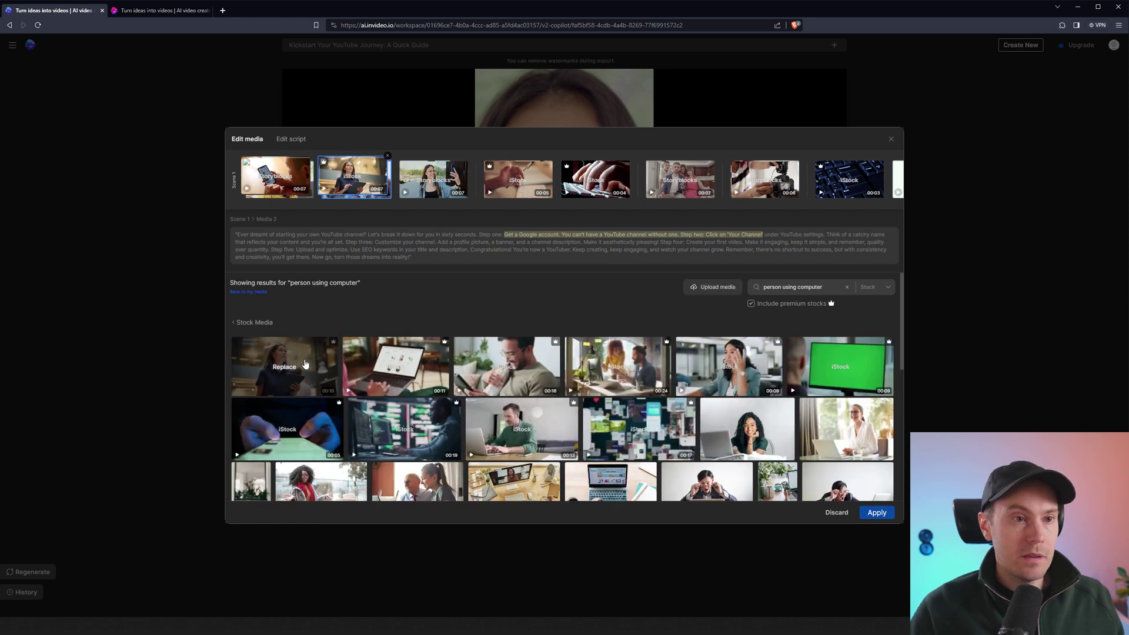
left_click(877, 512)
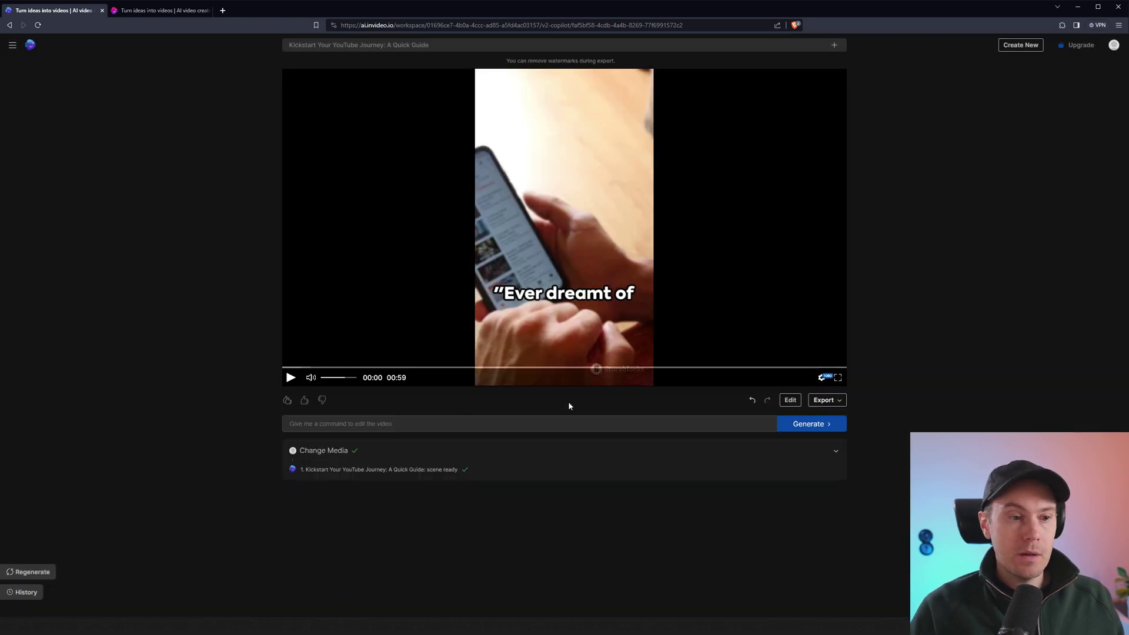
- Request a different voiceover by a British or Irish man and generate it
left_click(388, 425)
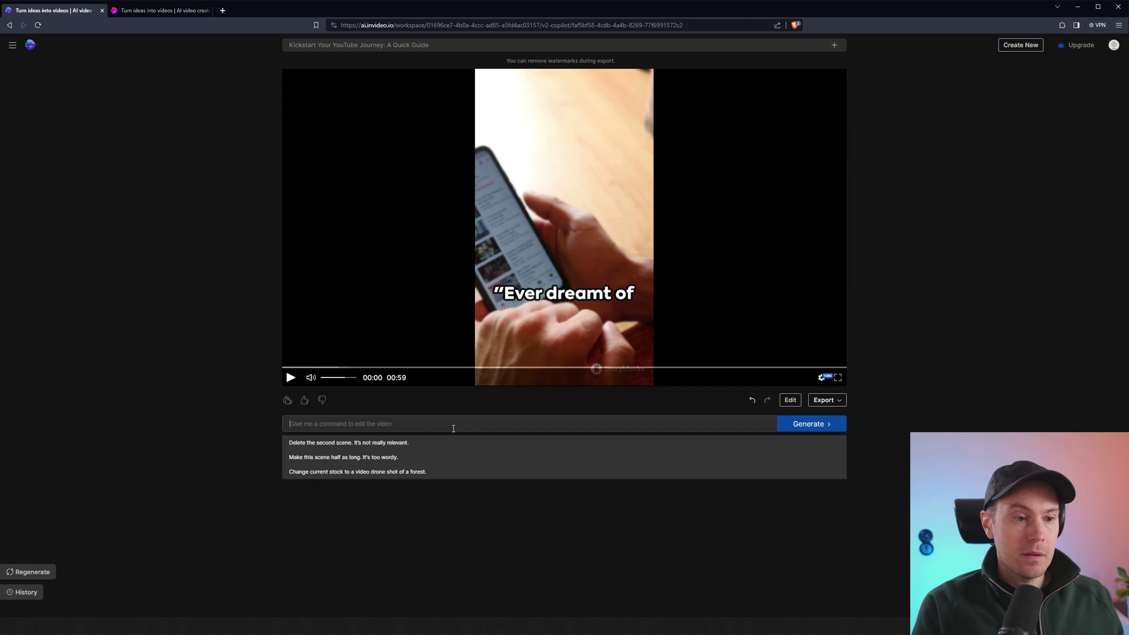
type("I want a differen")
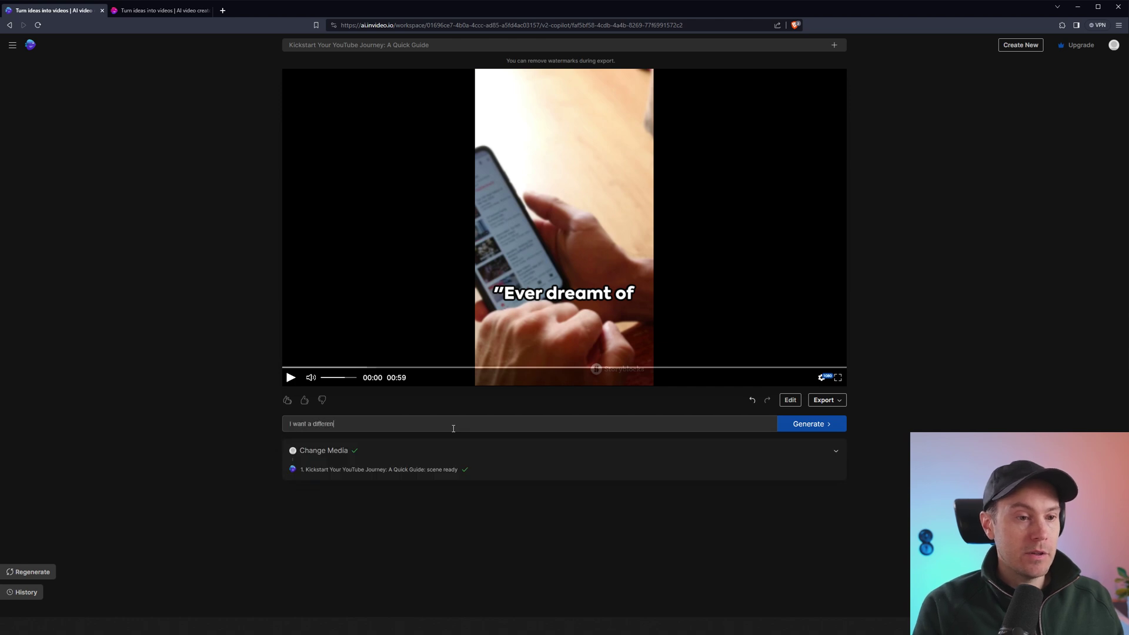
type("t voice oc")
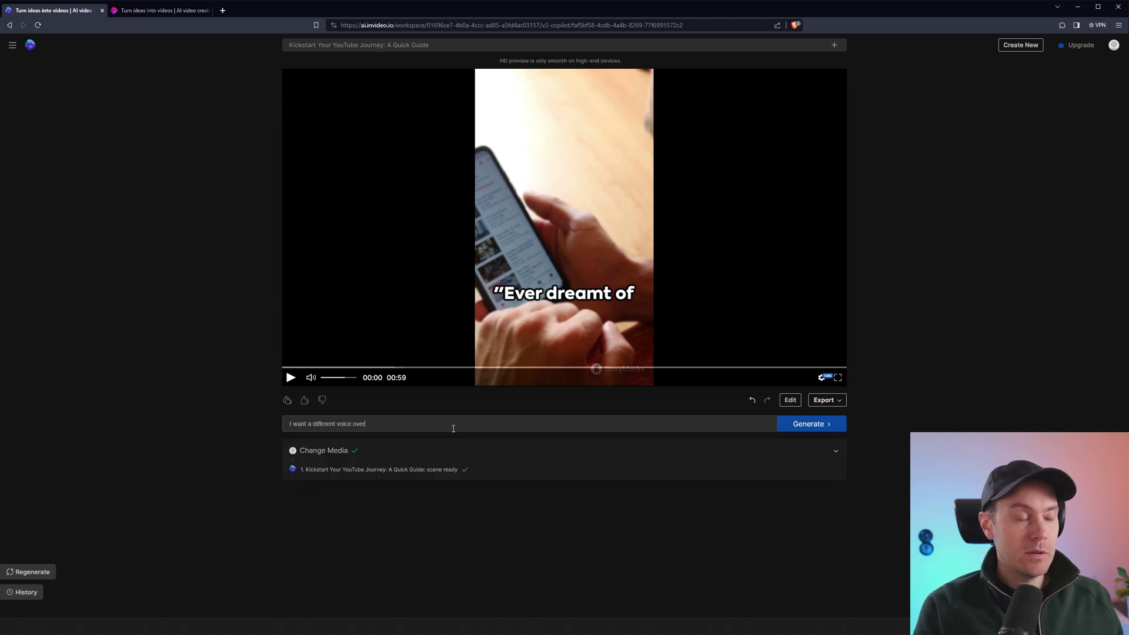
type("er. Try a man, british or")
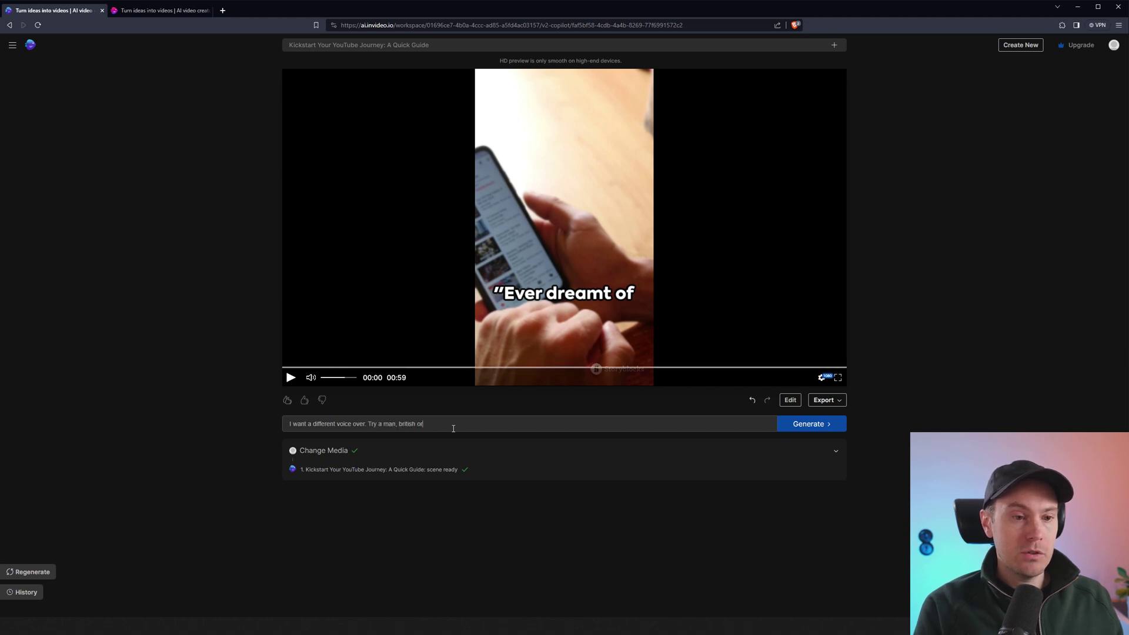
type(" irish")
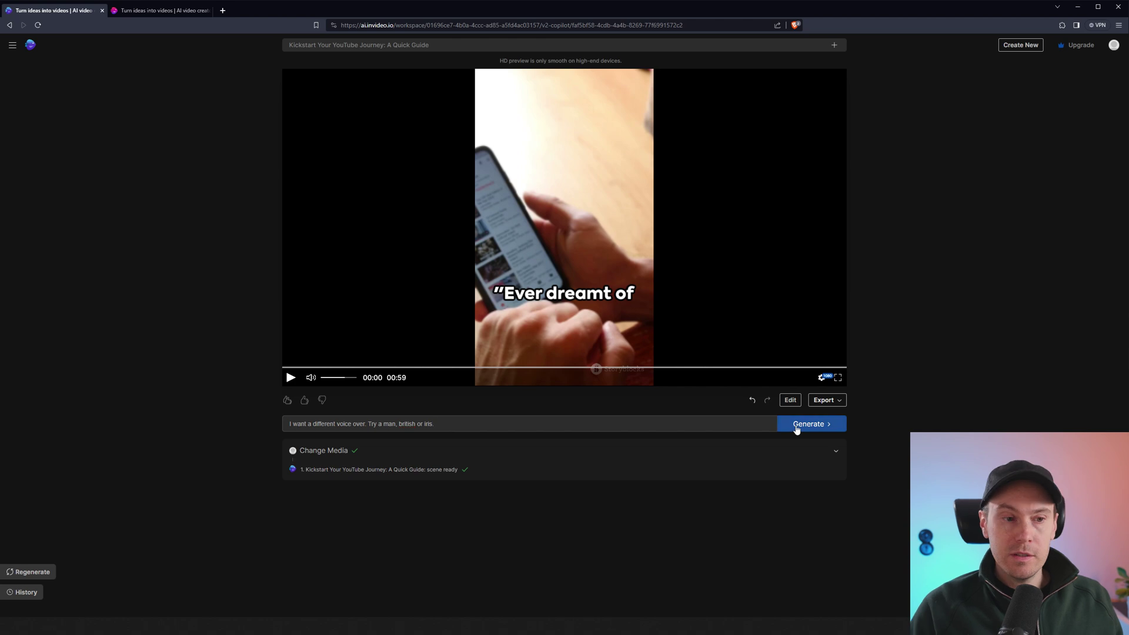
left_click(808, 424)
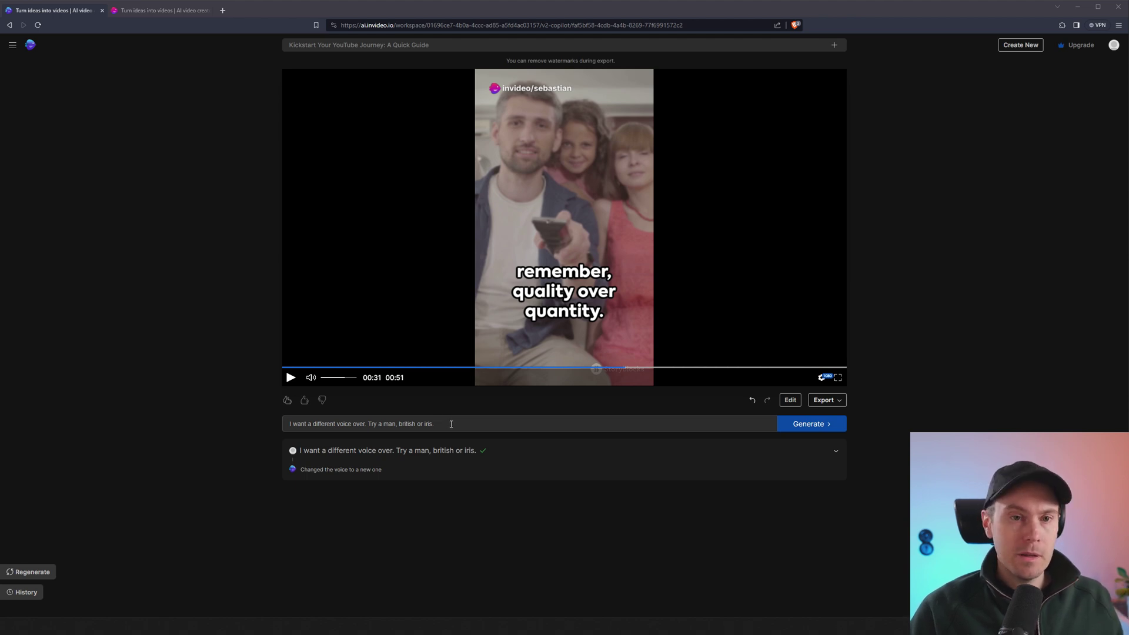
- Replace the previous prompt with a request for more upbeat, inspiring music and generate it
triple_click(400, 419)
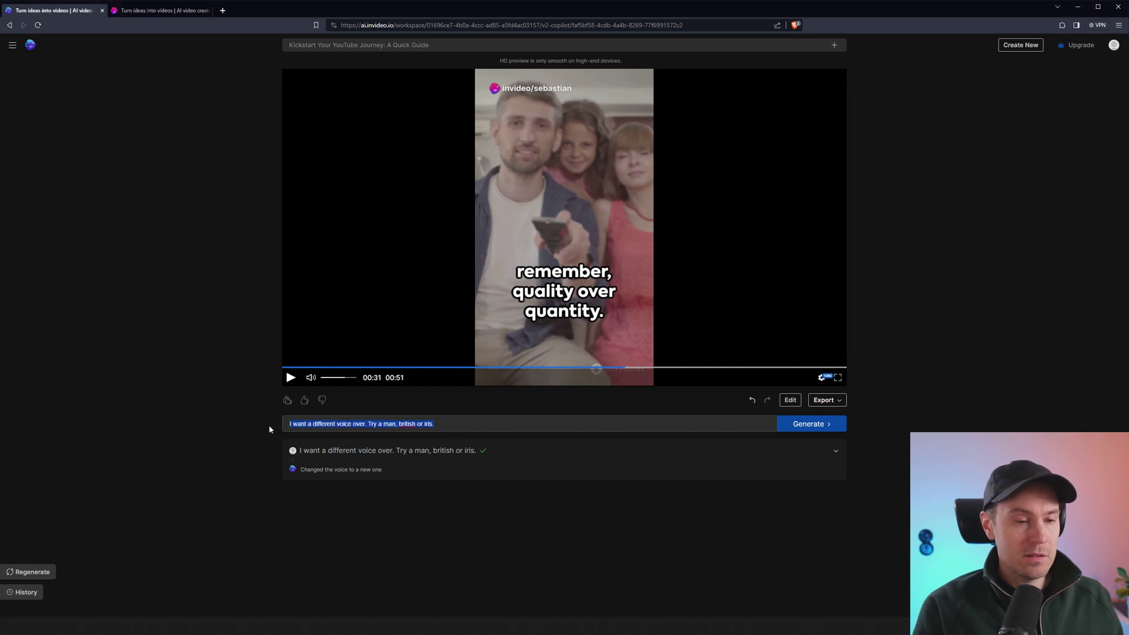
type("Let's change the mu")
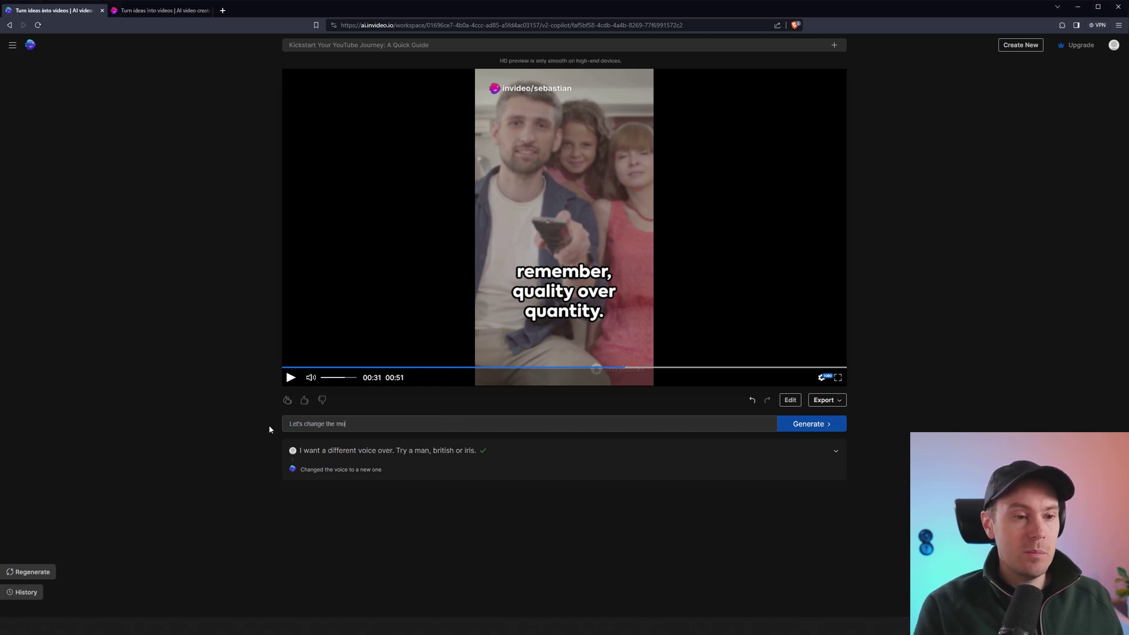
type("sic. Try something mo")
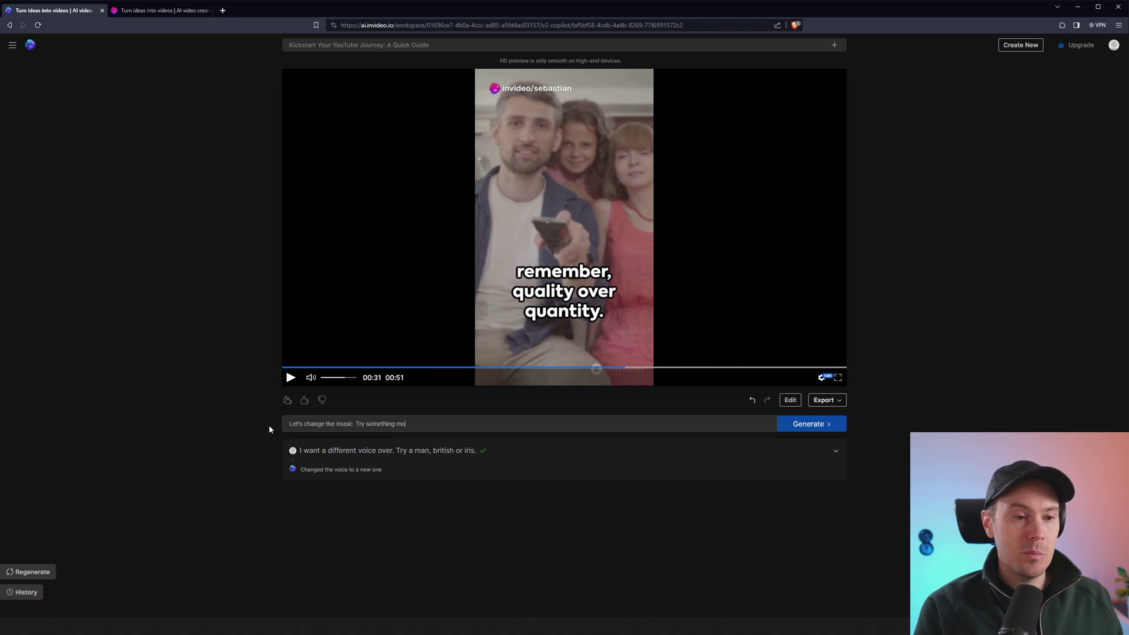
type("re upbeat in")
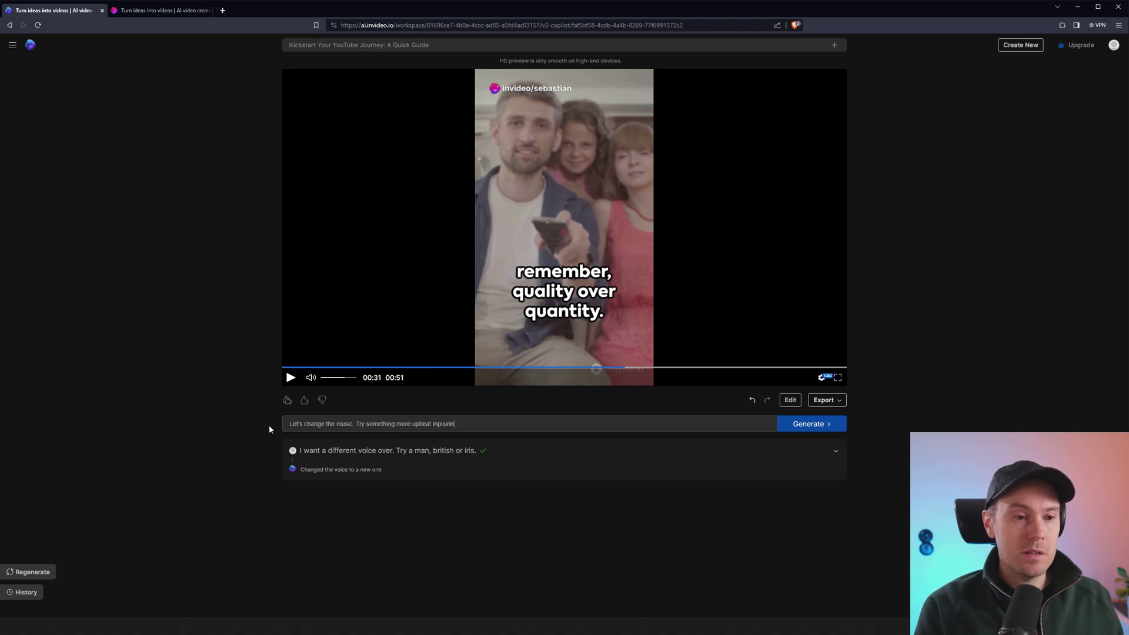
type("spiring")
left_click(796, 421)
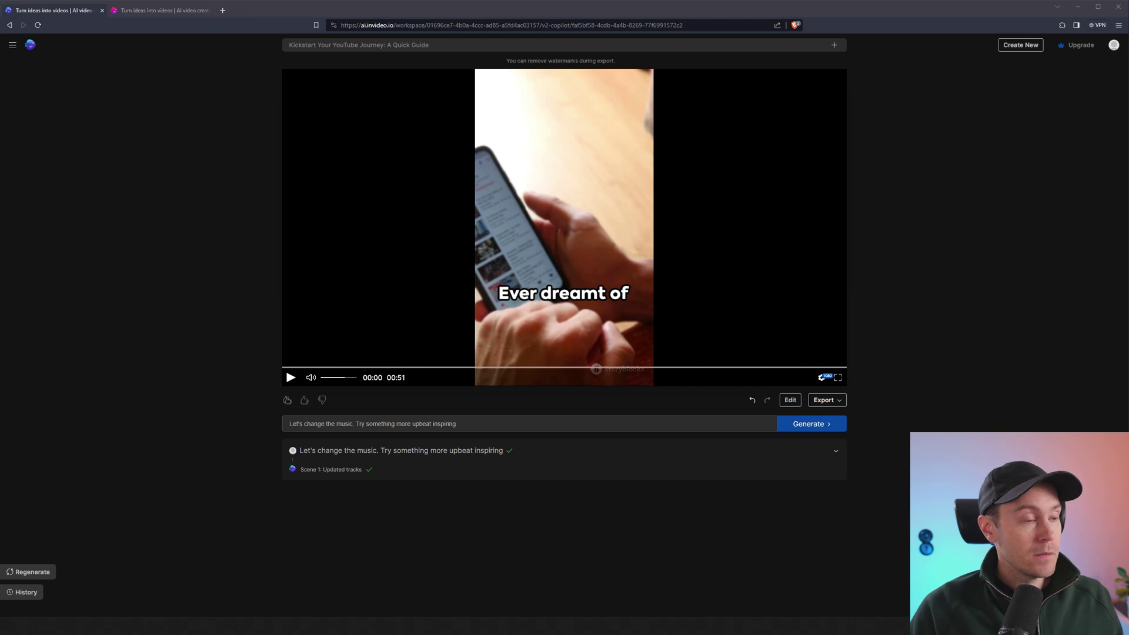
- Preview the updated video, then write a request for even more upbeat, happy, snappy music
left_click(291, 377)
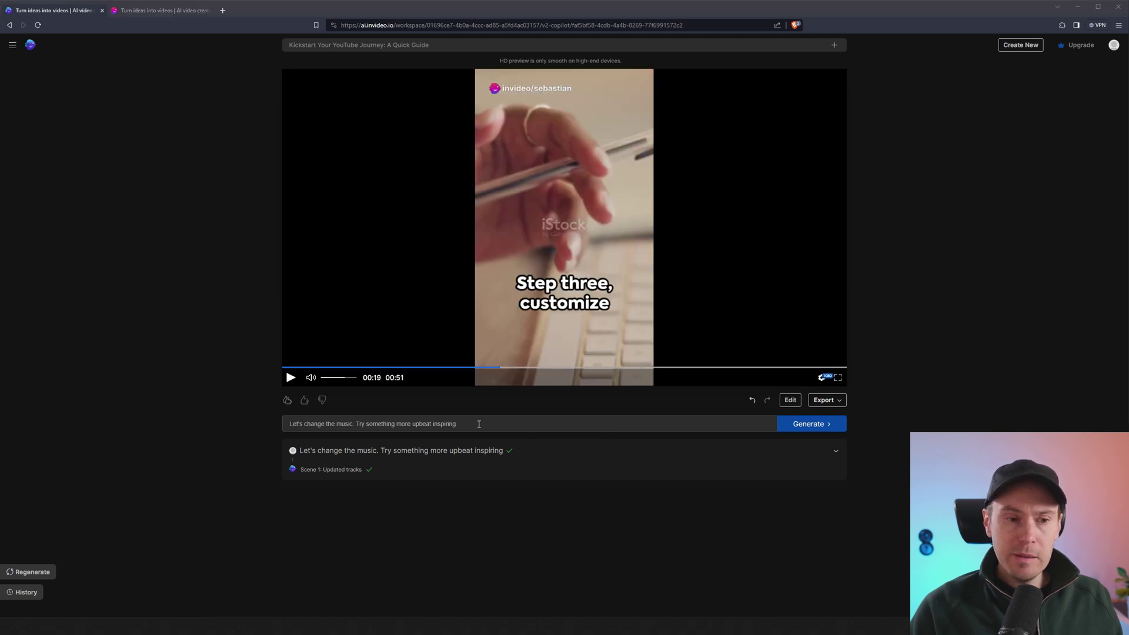
left_click_drag(481, 427, 276, 422)
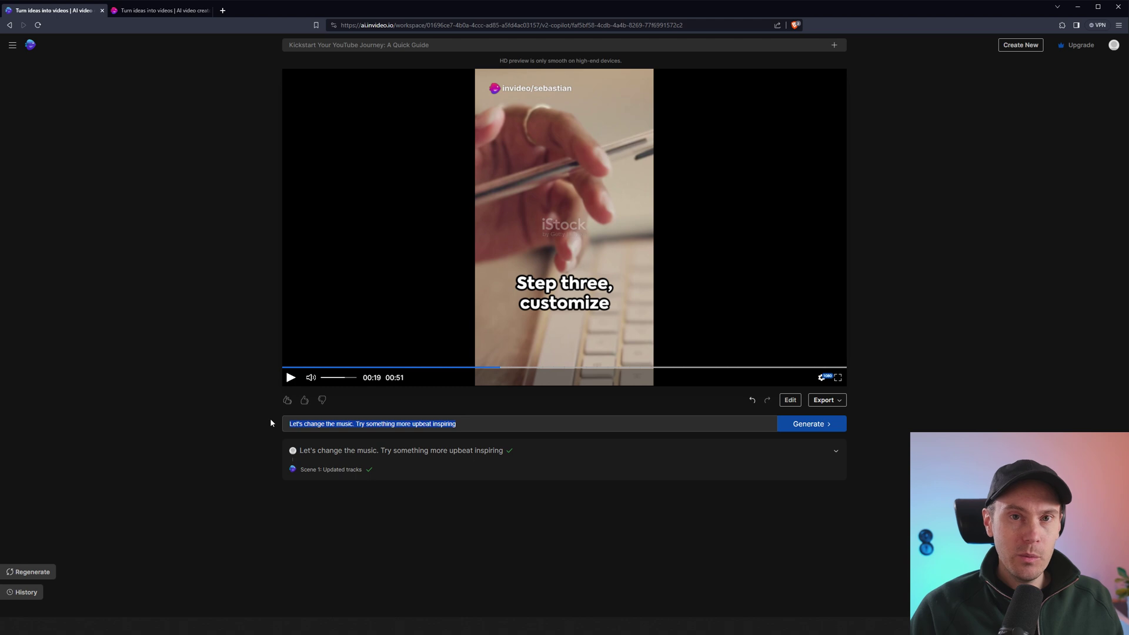
type("Let's change the music. I want it")
type(" even ")
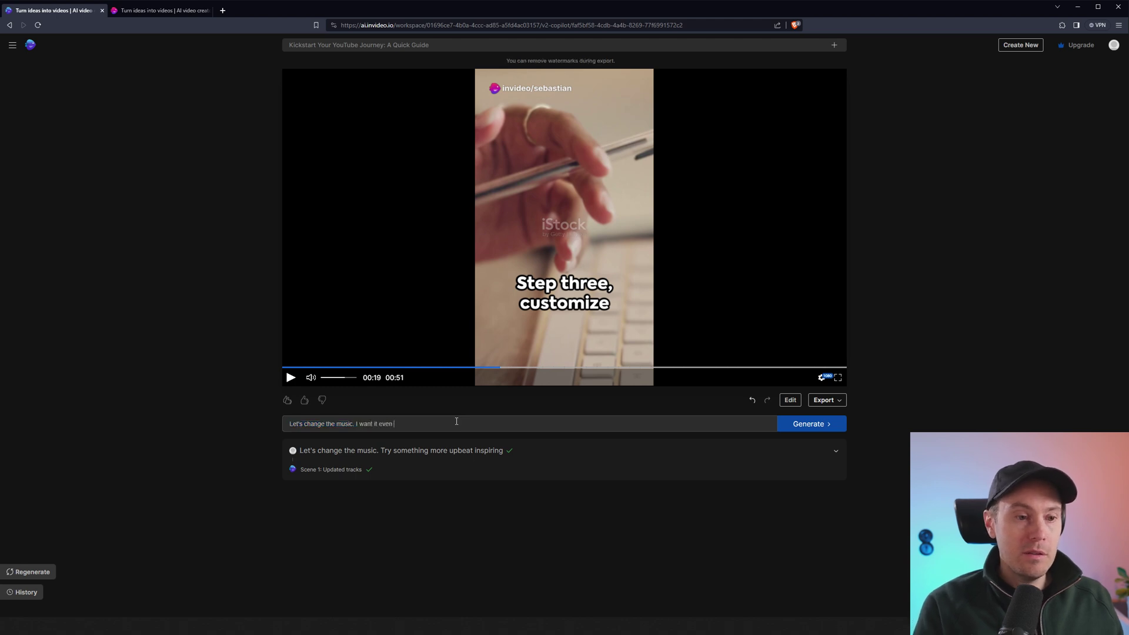
type("more upbeat and happ")
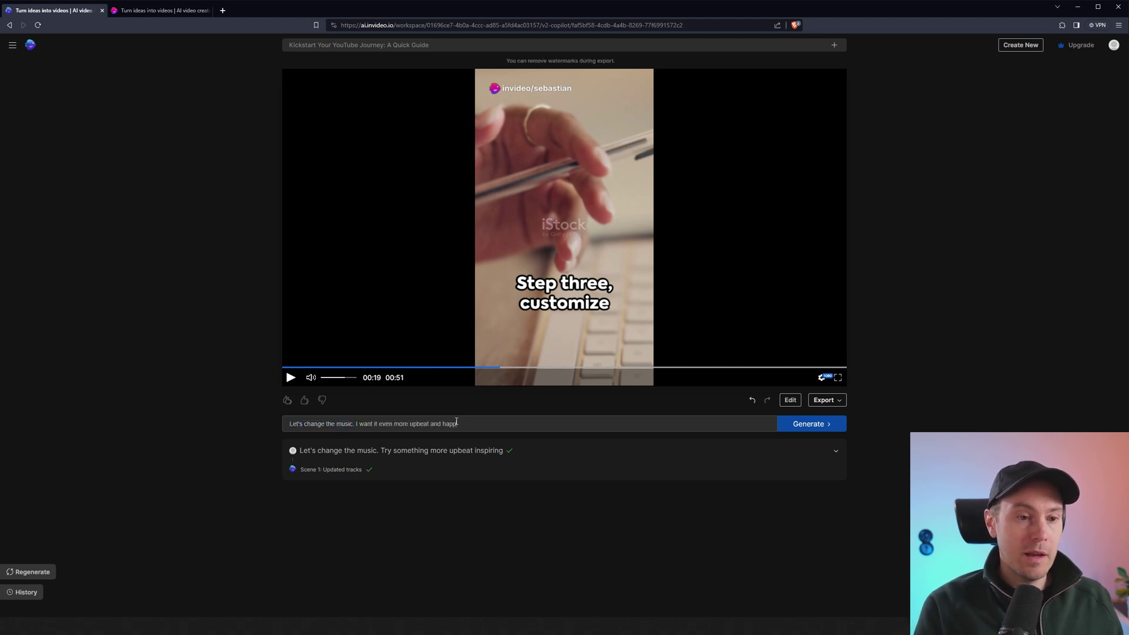
type("y. Snappy fun")
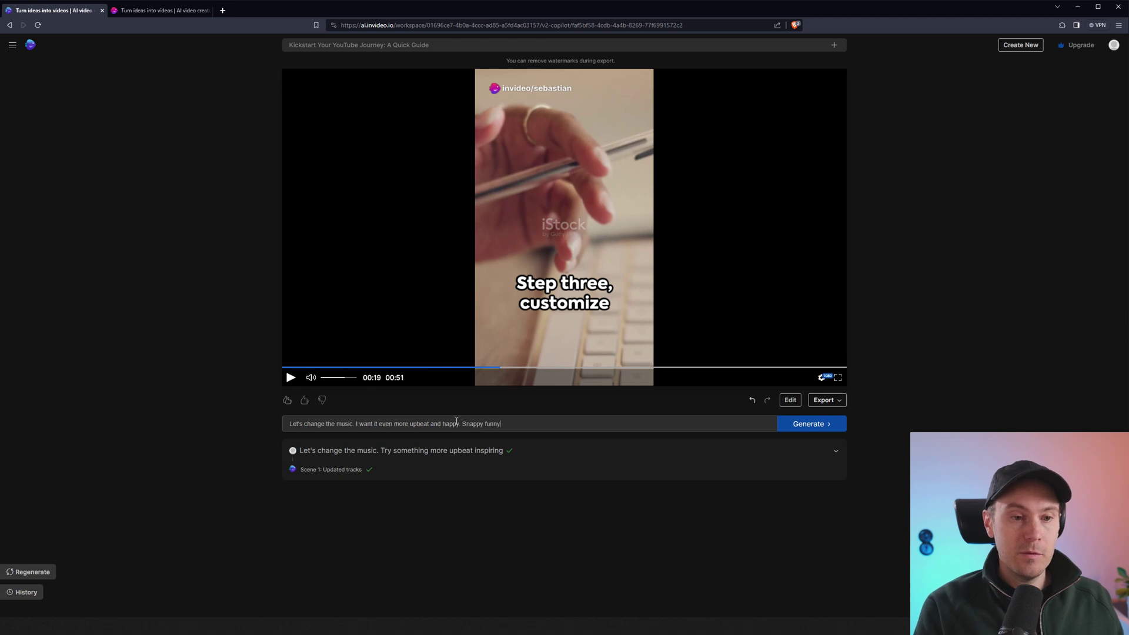
key("Return")
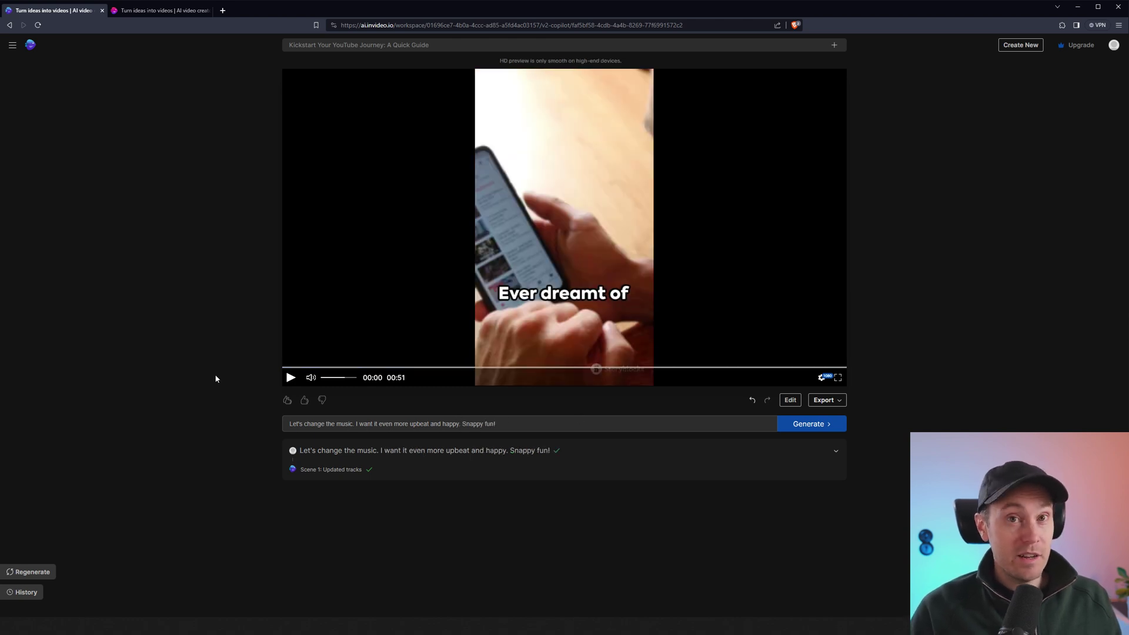
key("space")
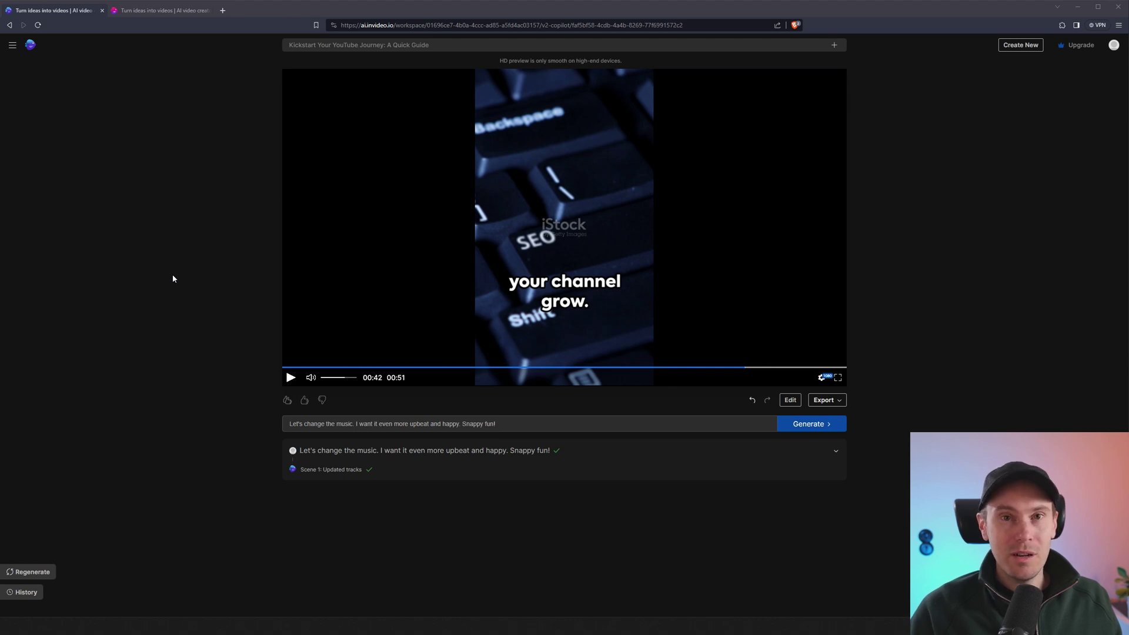
left_click(291, 377)
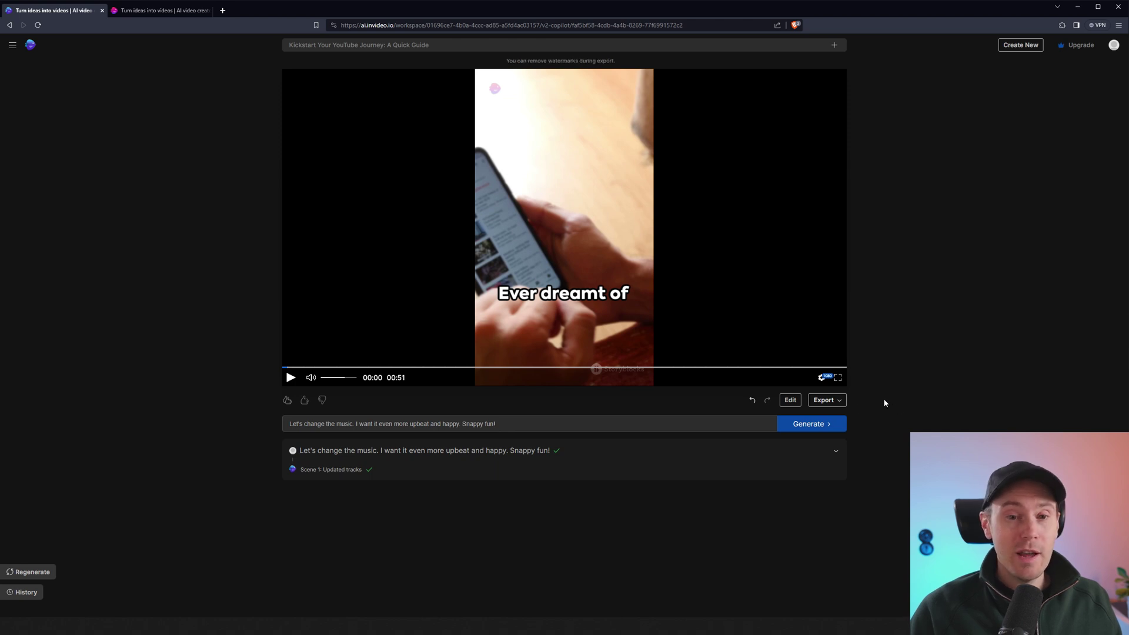
- Export the video at 1080p, keeping stock watermarks and normal invideo AI branding
left_click(838, 401)
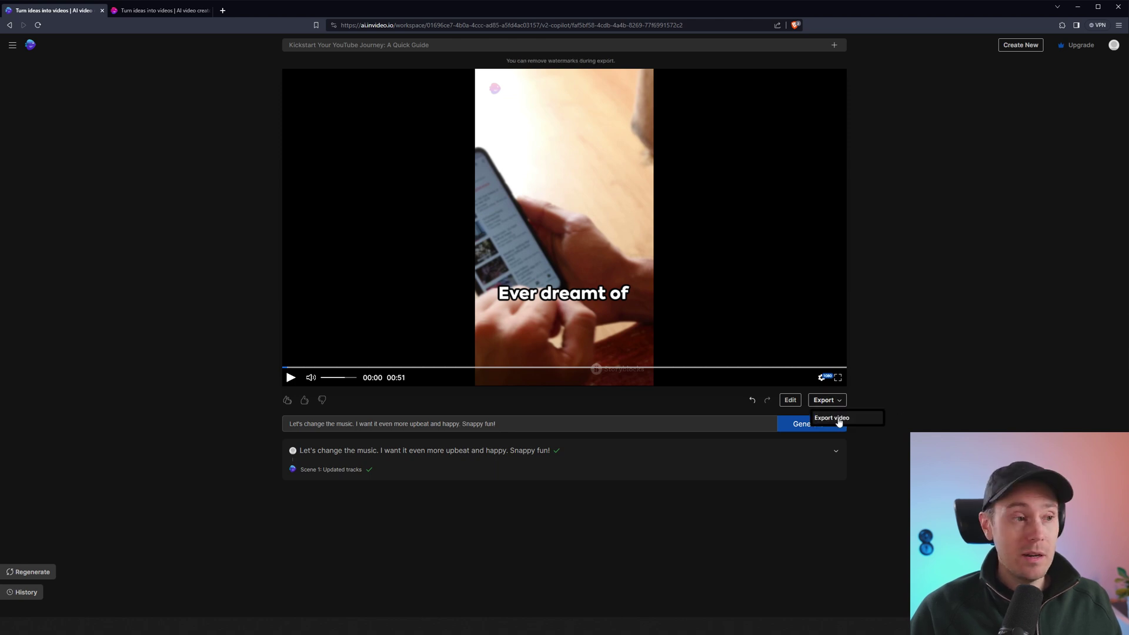
left_click(835, 420)
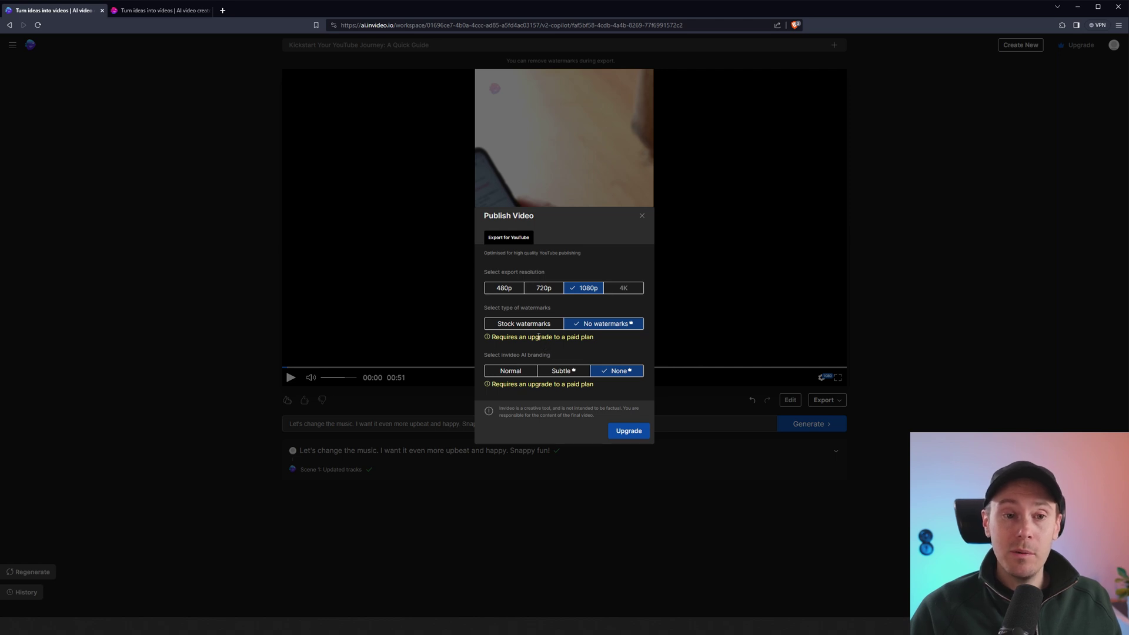
left_click(528, 325)
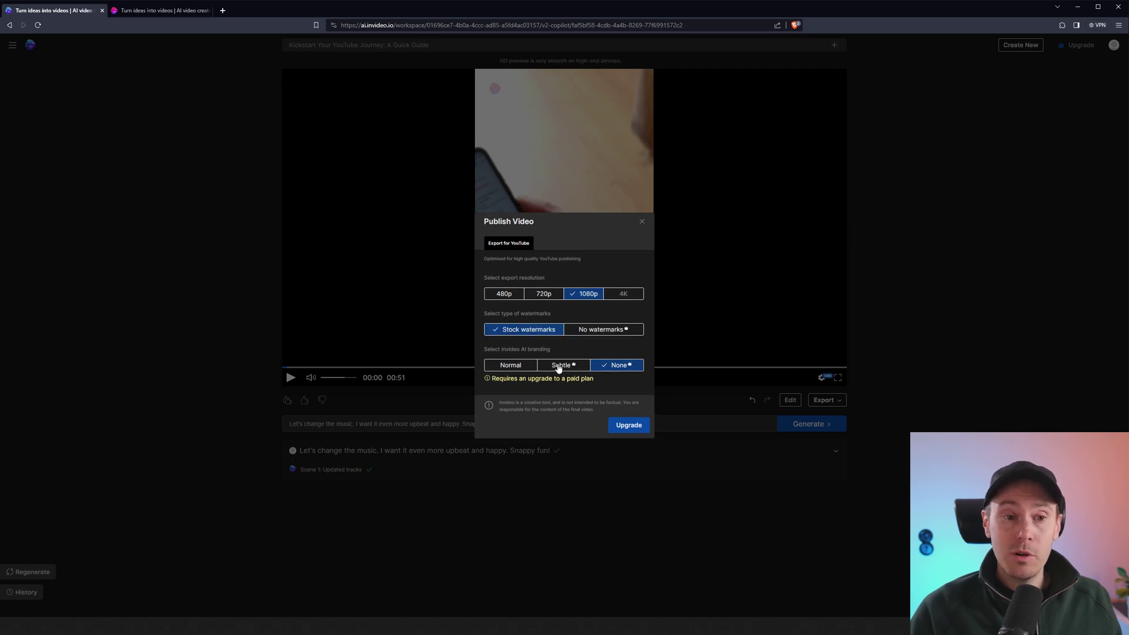
left_click(526, 365)
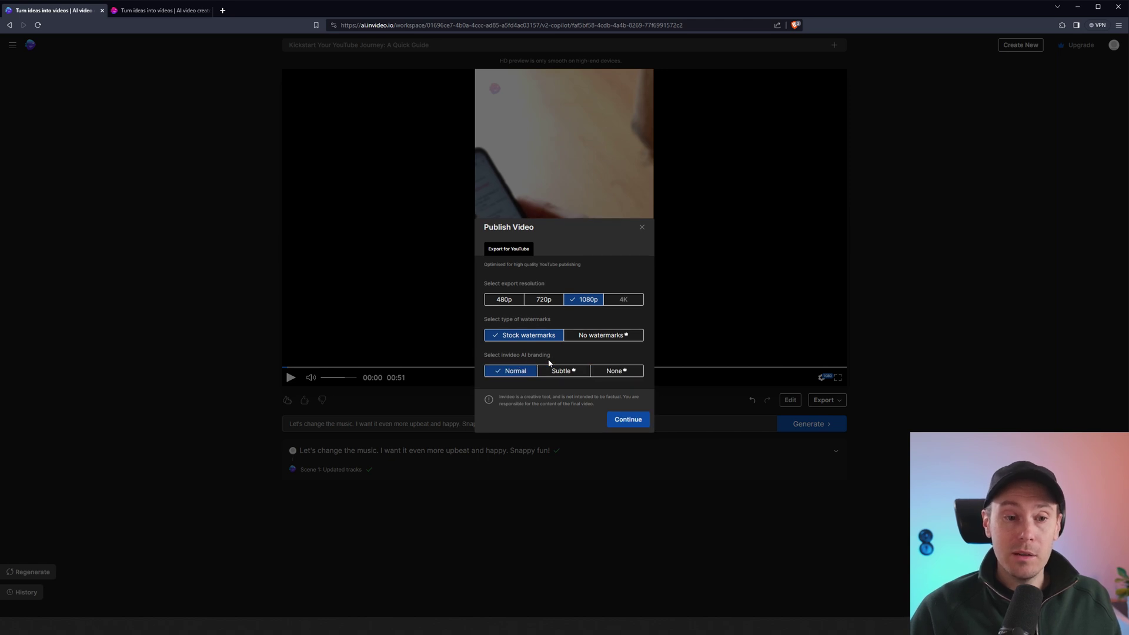
left_click(270, 347)
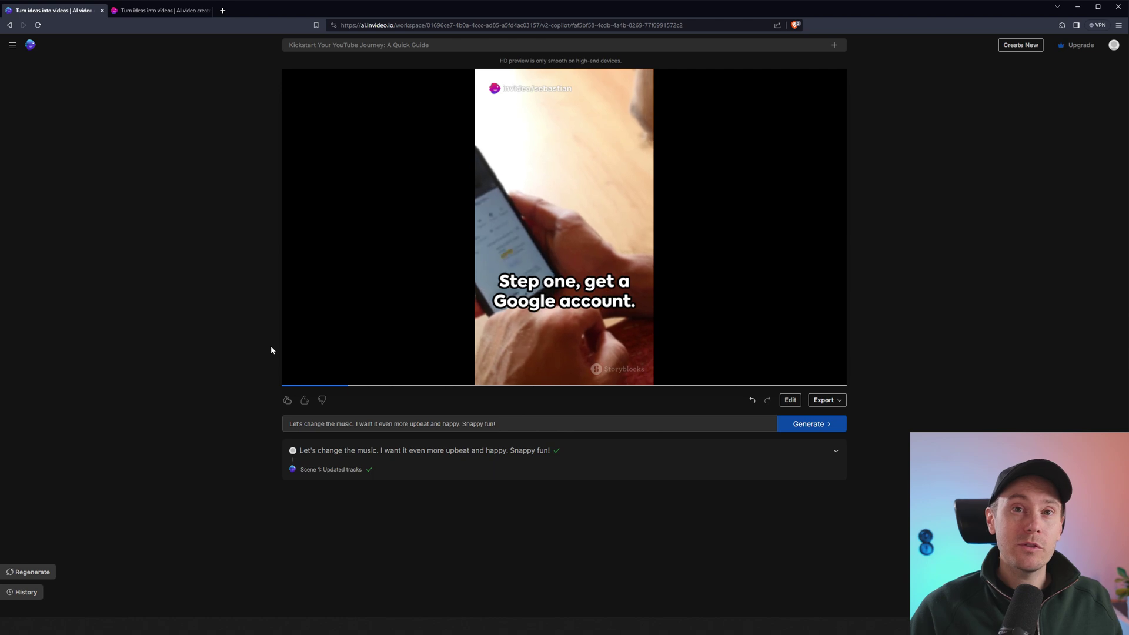